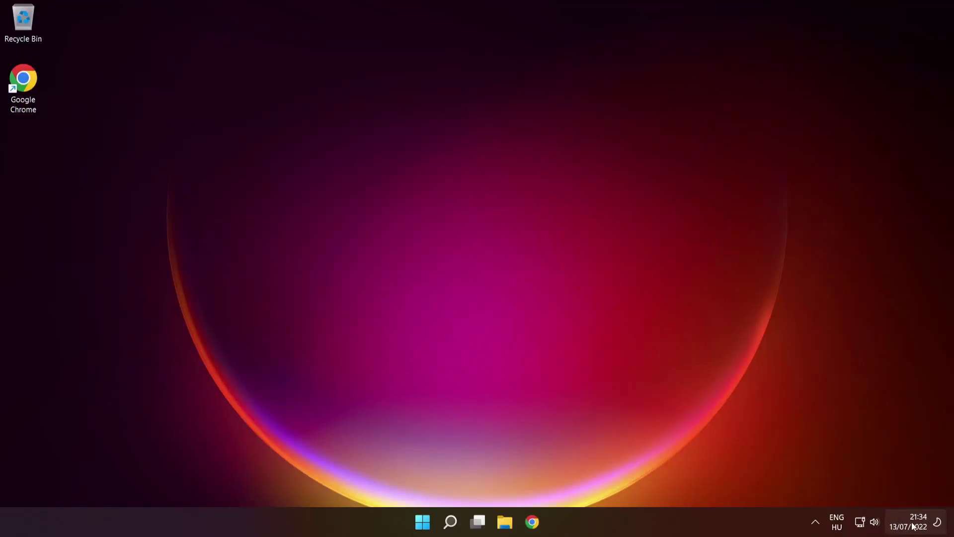
Bring up the taskbar clock's shortcut menu offering Adjust date and time
right_click(919, 524)
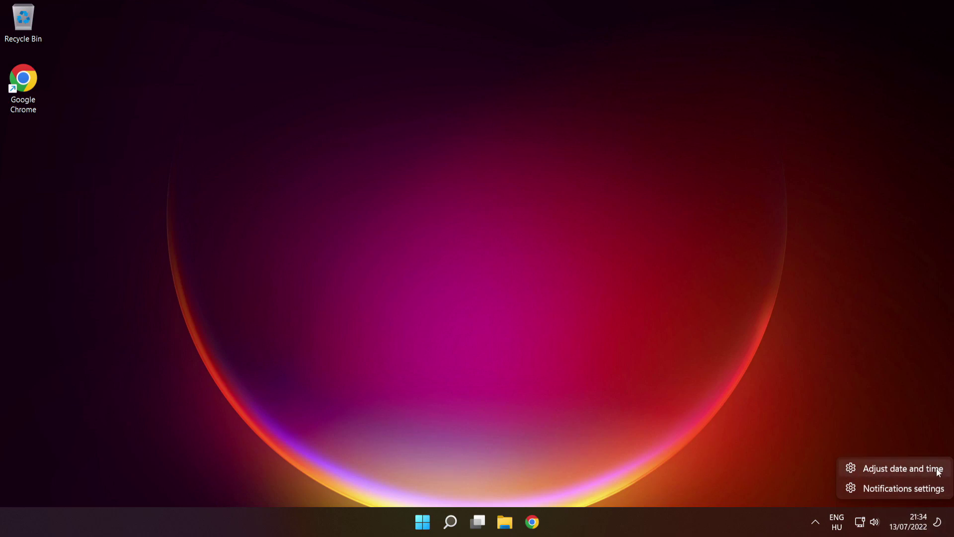
Toggle Set the time automatically off and back on, then sync the clock now
left_click(913, 470)
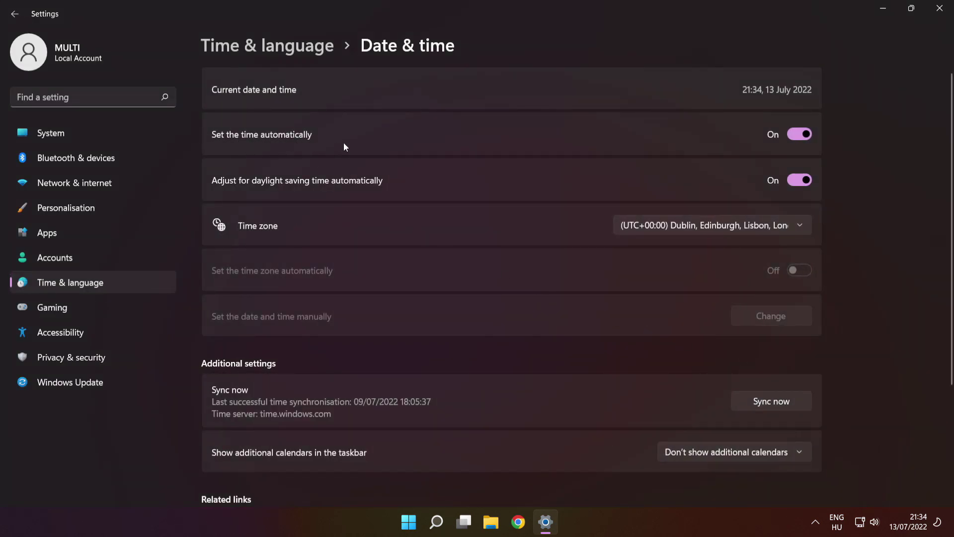
left_click(800, 136)
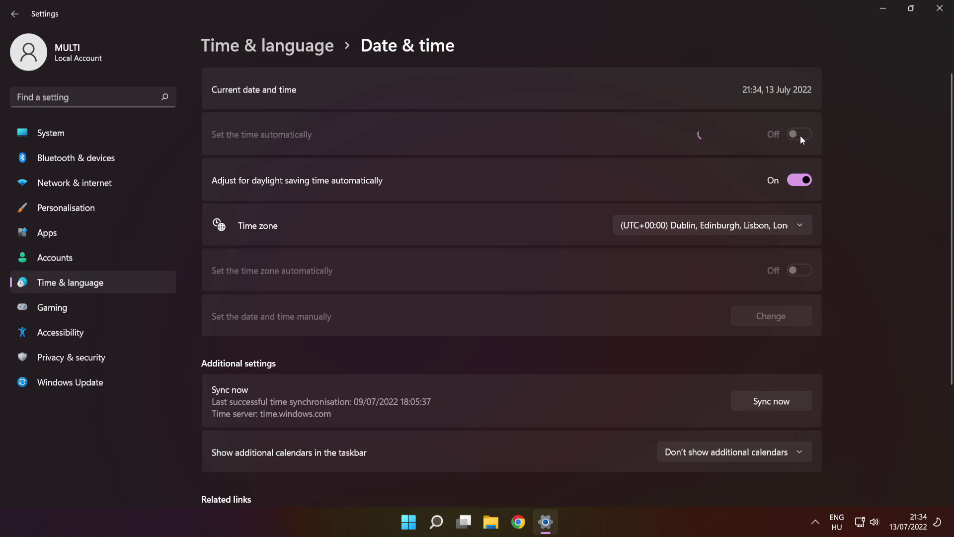
left_click(800, 138)
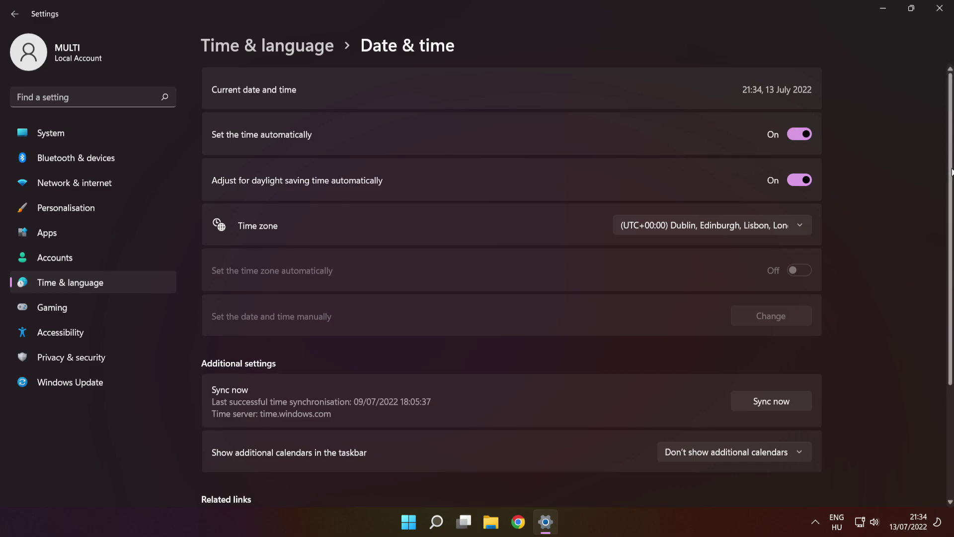
scroll(896, 265, "down", 3)
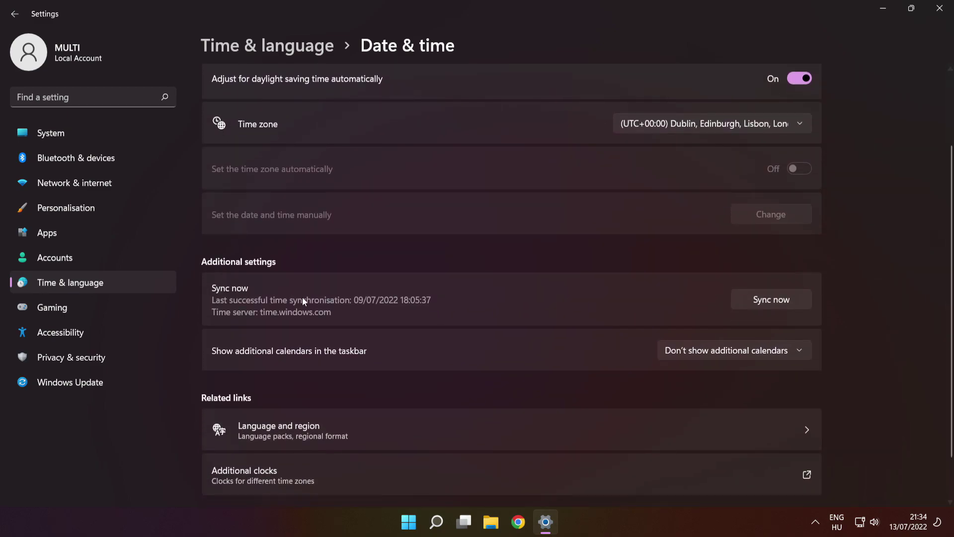
left_click(779, 301)
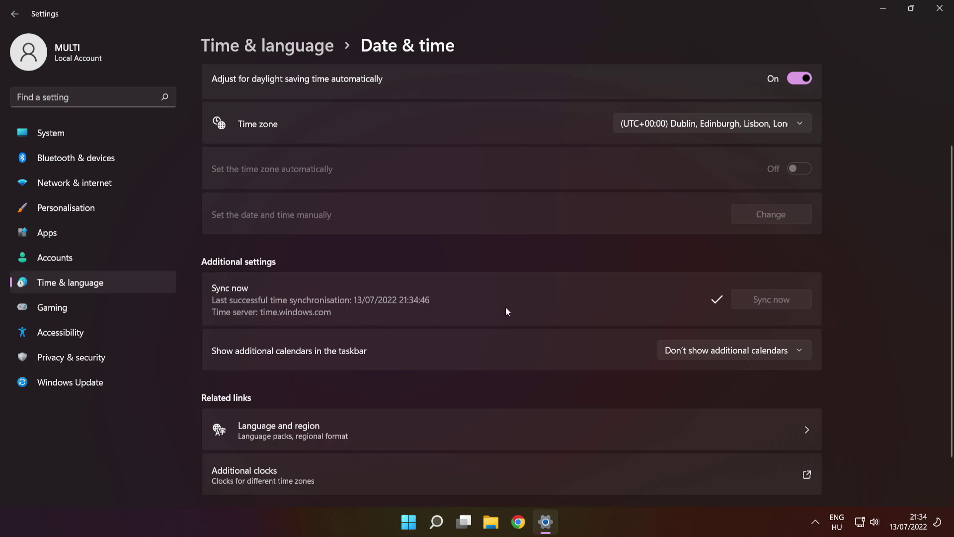
Check the Language & region page (region United Kingdom), then close Settings
scroll(506, 306, "down", 2)
left_click(402, 374)
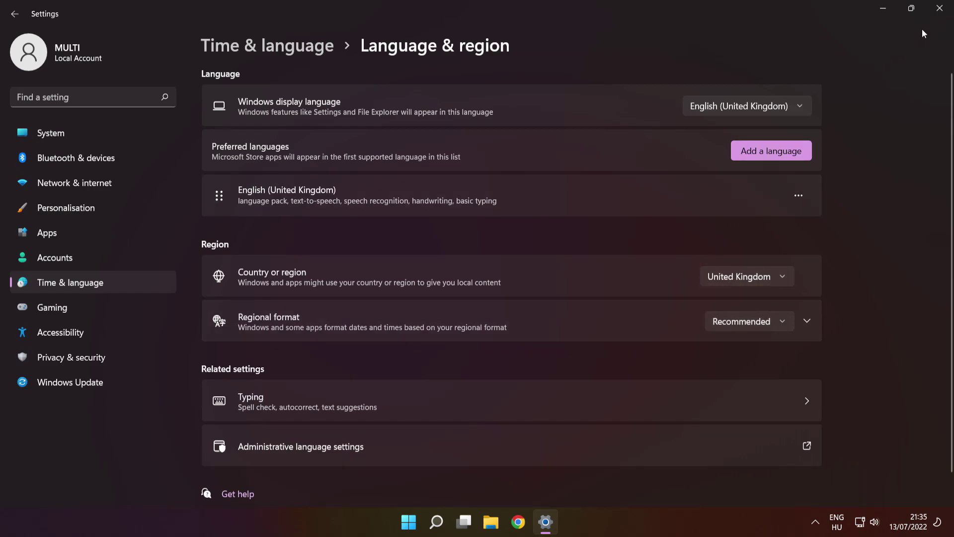
left_click(940, 9)
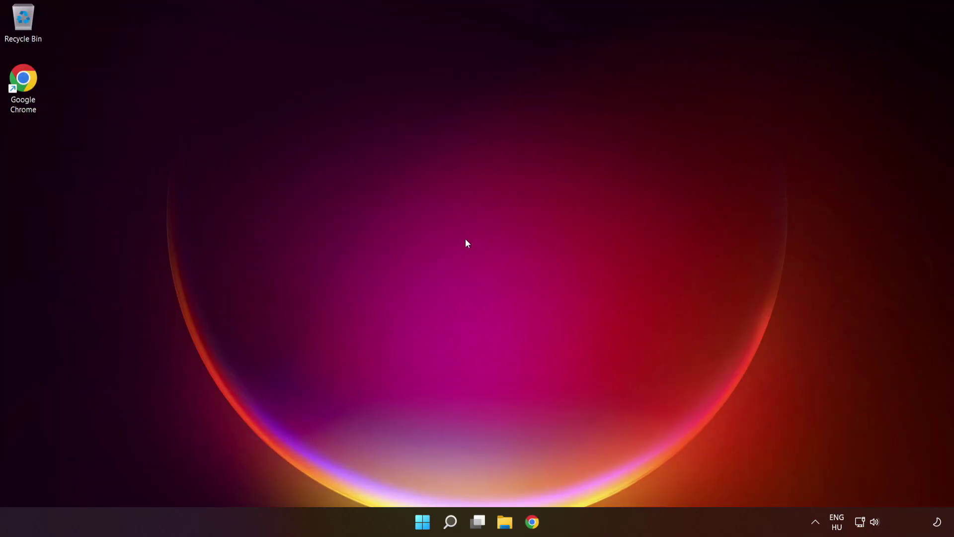
left_click(451, 527)
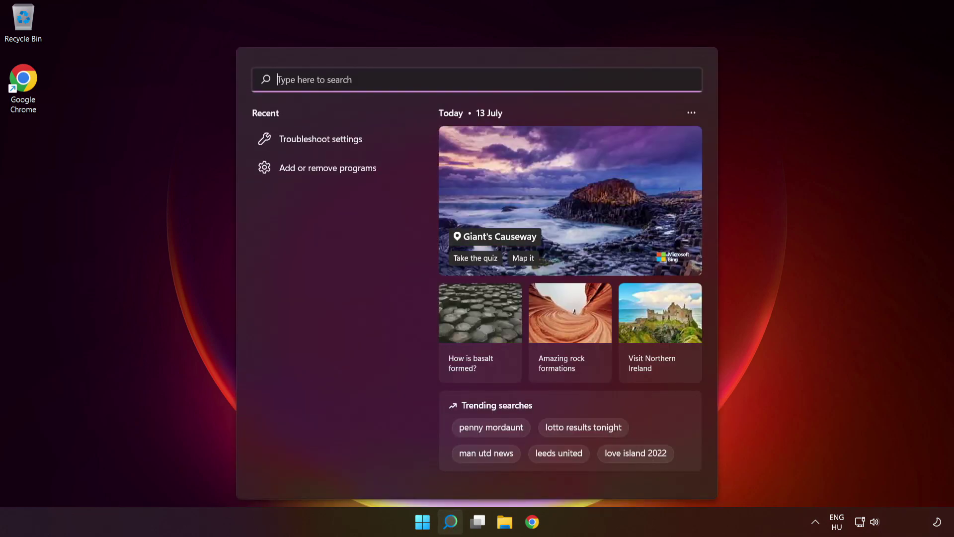
Search 'updates' and resume Windows Update so the KB5015814 update starts downloading
type("updates")
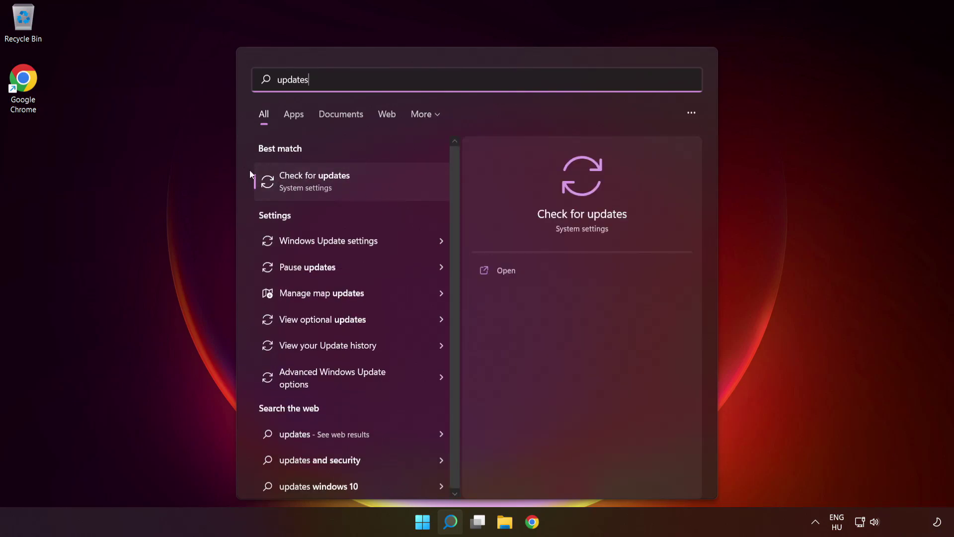
left_click(355, 191)
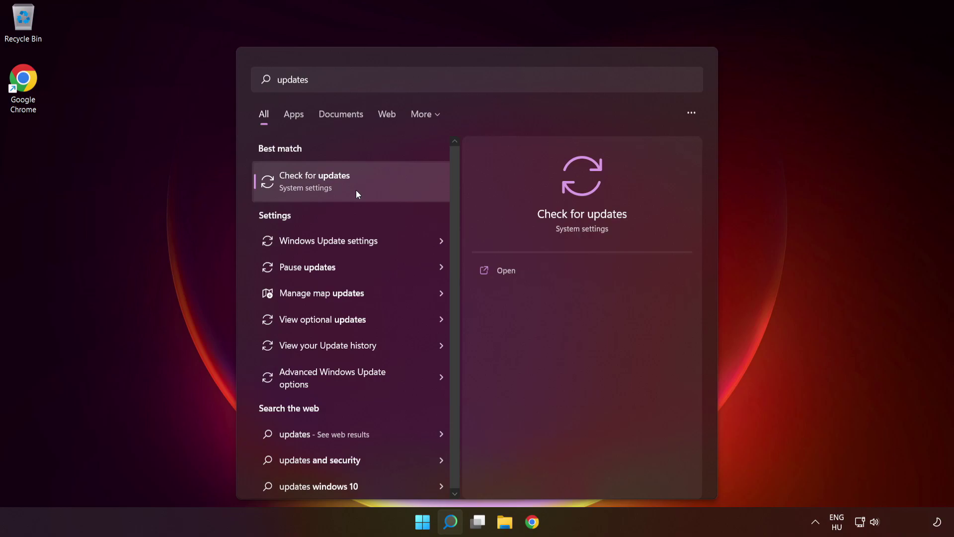
left_click(787, 103)
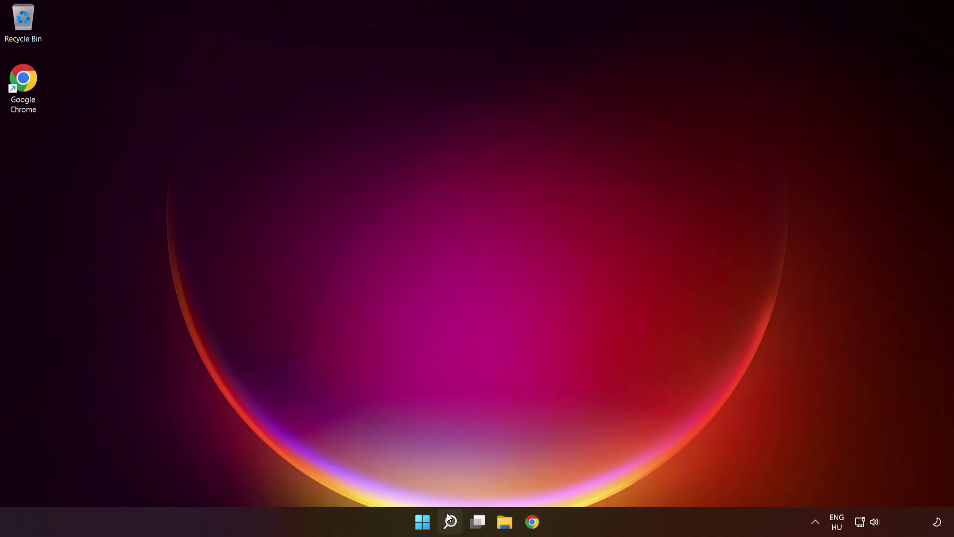
left_click(451, 523)
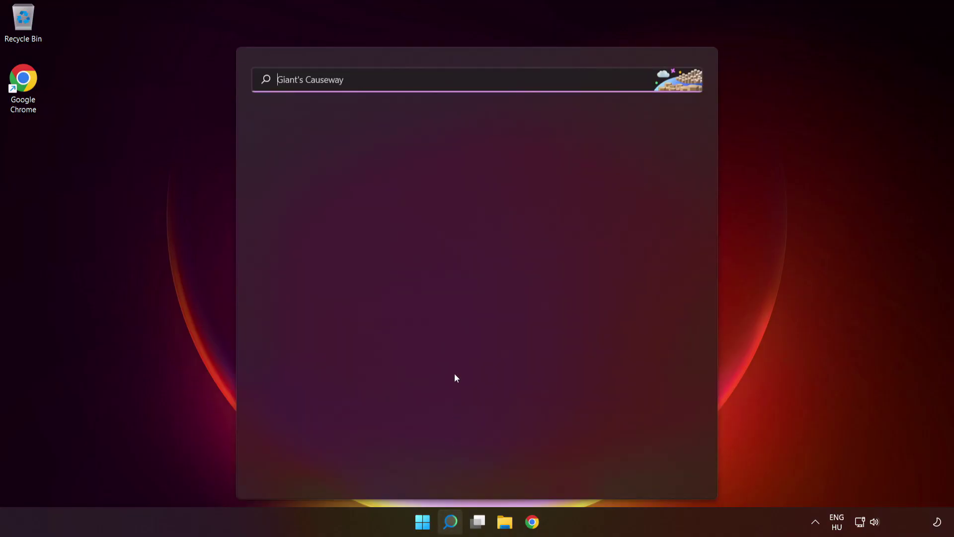
Run the Windows Store Apps troubleshooter from Other troubleshooters, then close Settings
type("tr")
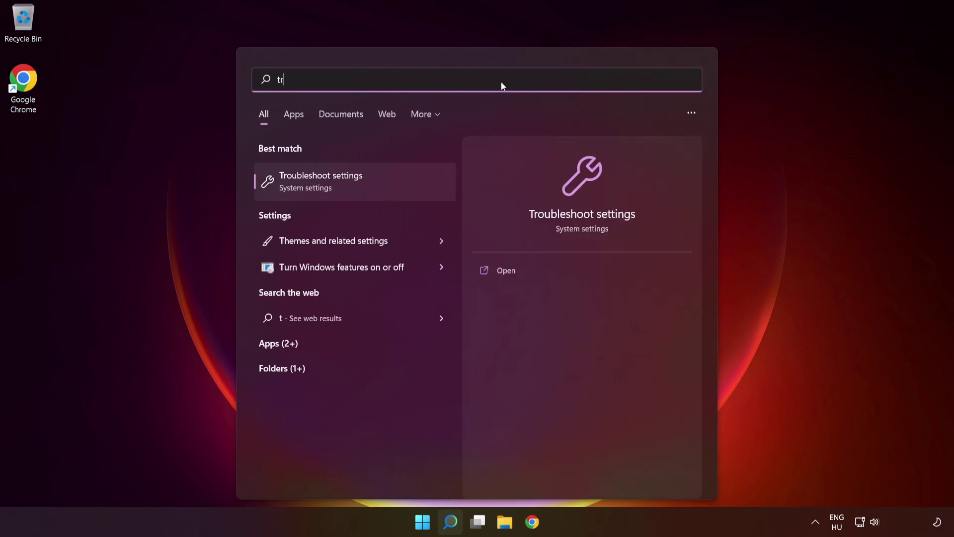
type("oublesho")
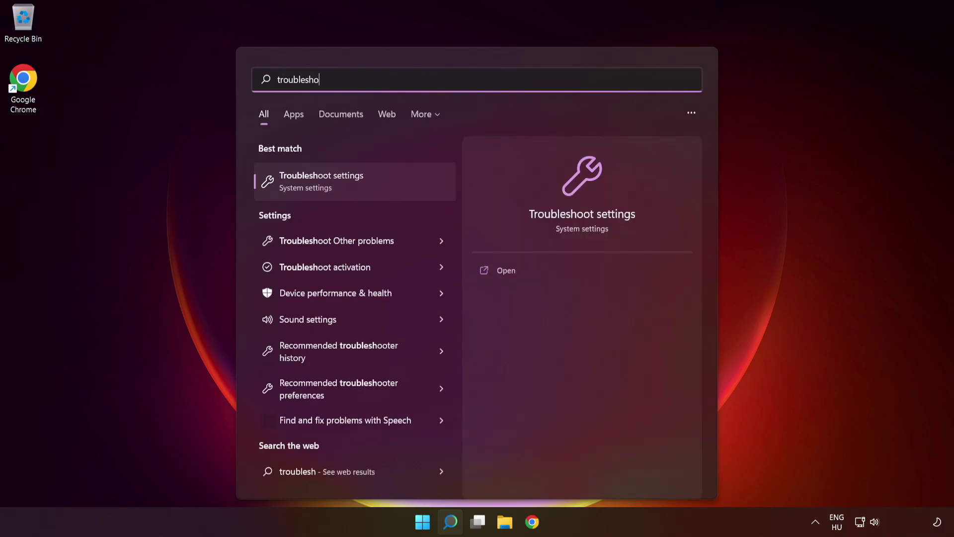
type("ot settings")
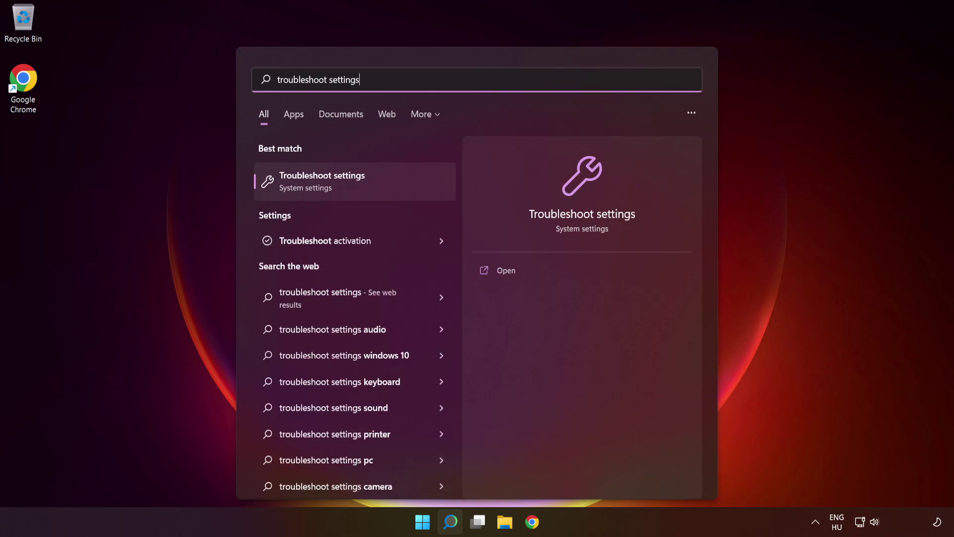
left_click(340, 188)
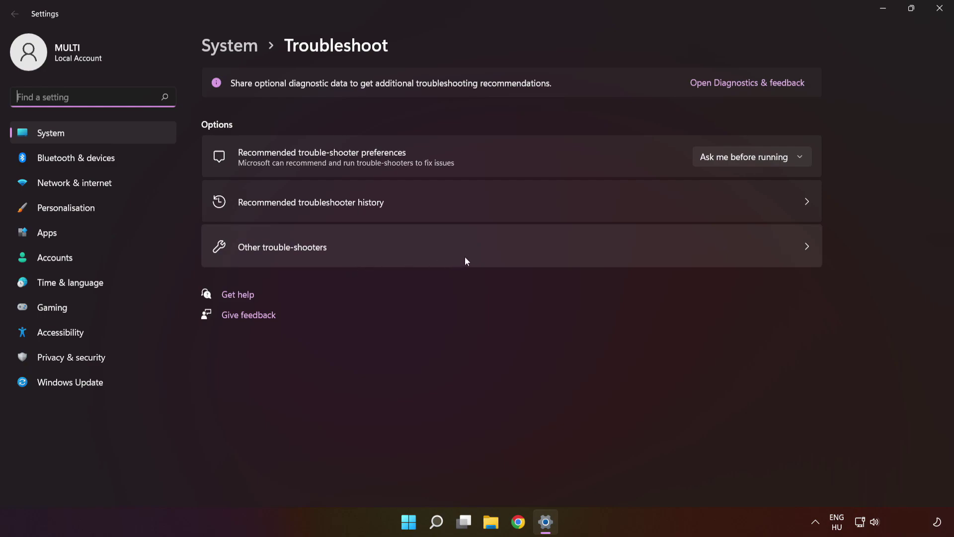
left_click(479, 255)
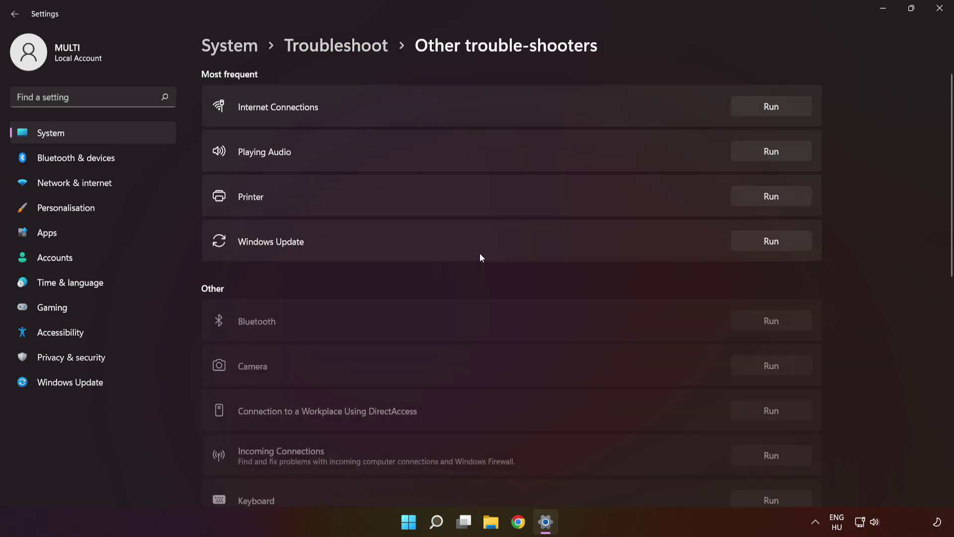
left_click_drag(950, 129, 943, 366)
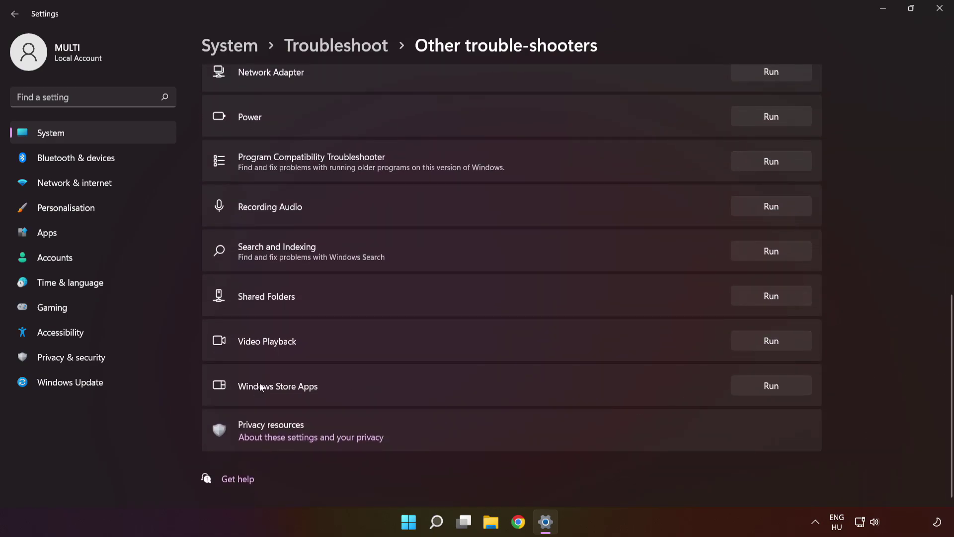
left_click(765, 386)
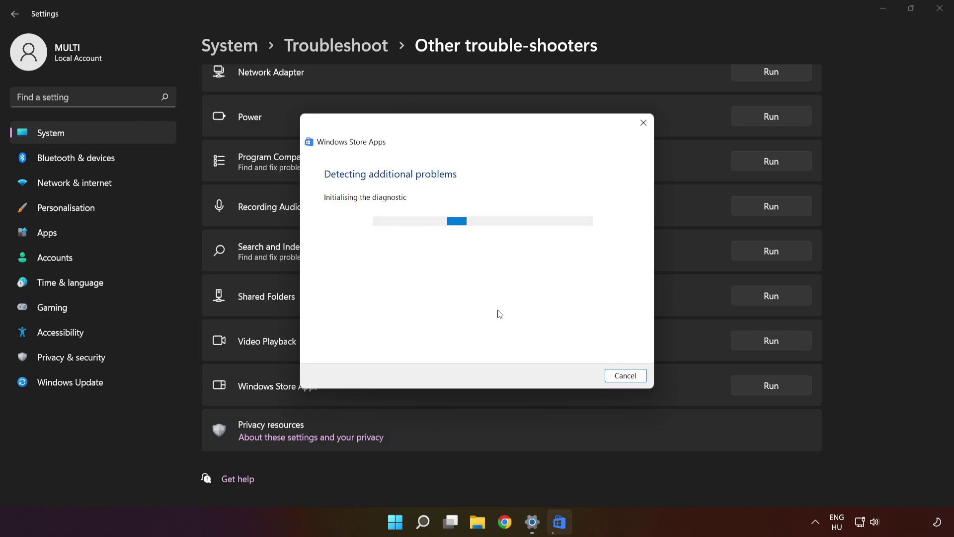
left_click(940, 13)
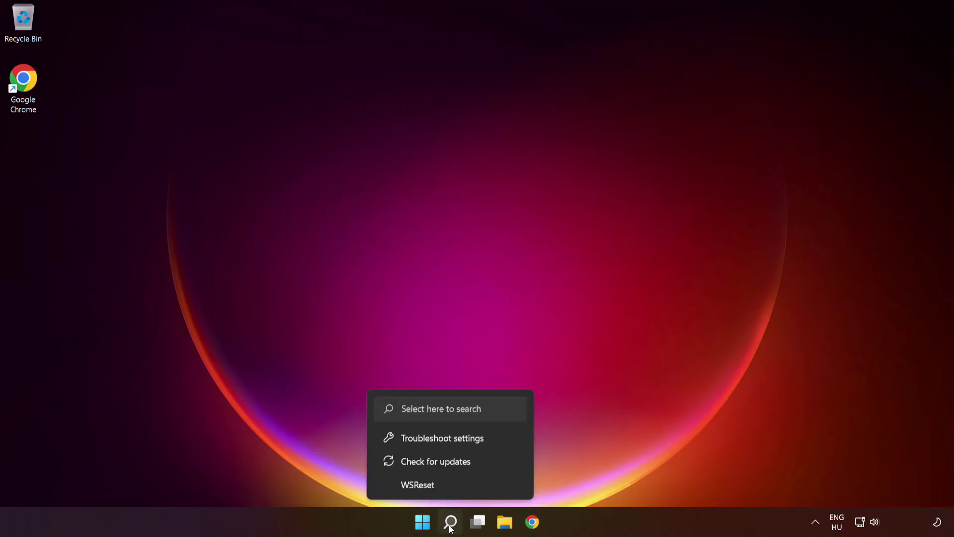
In Add or remove programs, filter apps to 'microsoft store' and show Microsoft Store's options
left_click(450, 520)
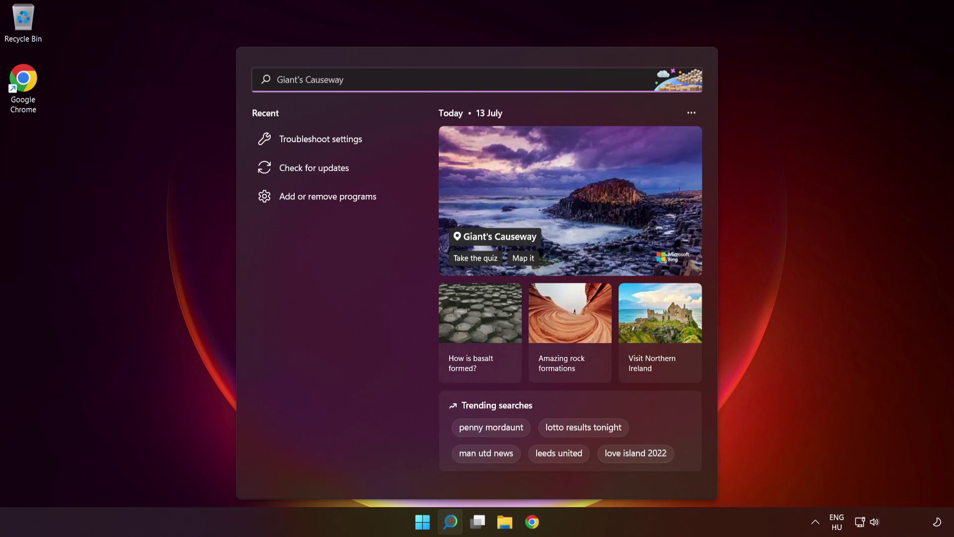
type("prog")
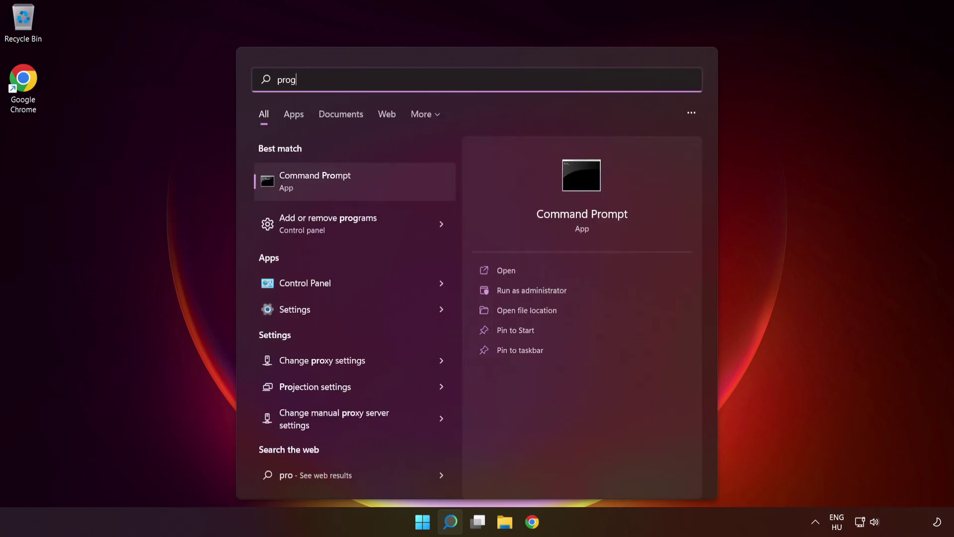
type("rams")
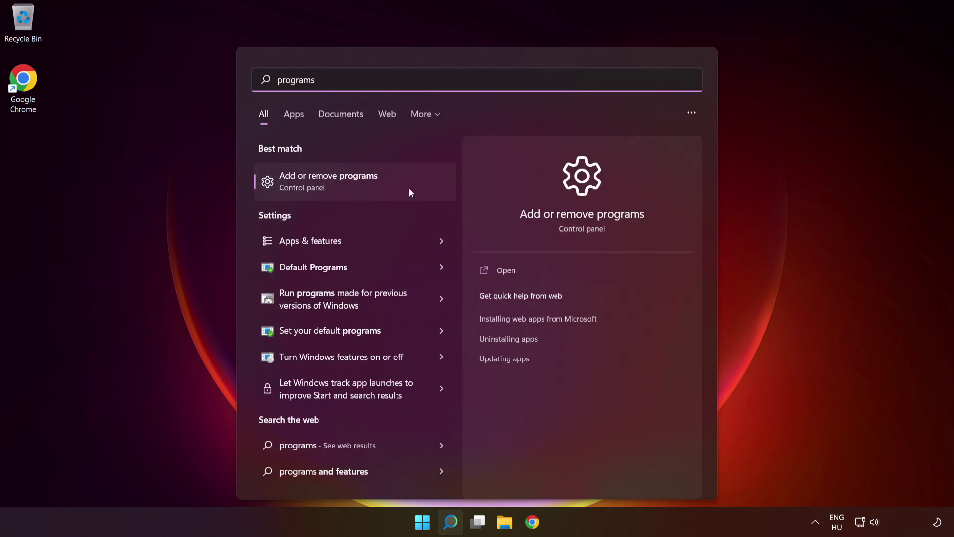
left_click(367, 190)
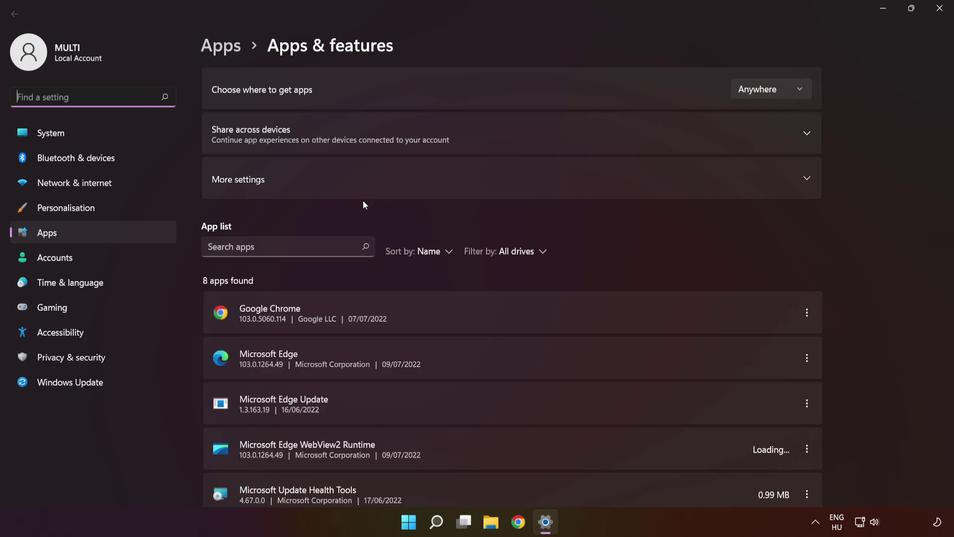
left_click(279, 247)
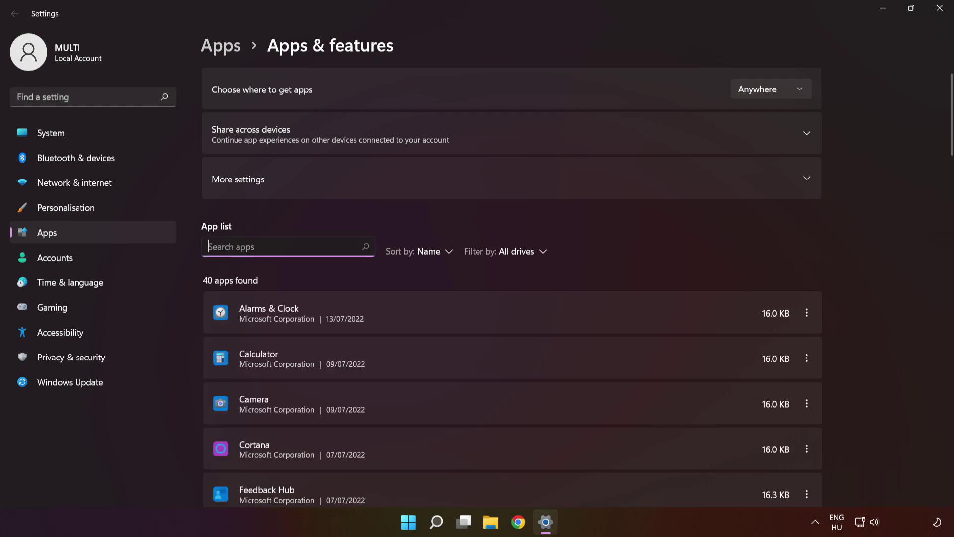
type("microsoft ")
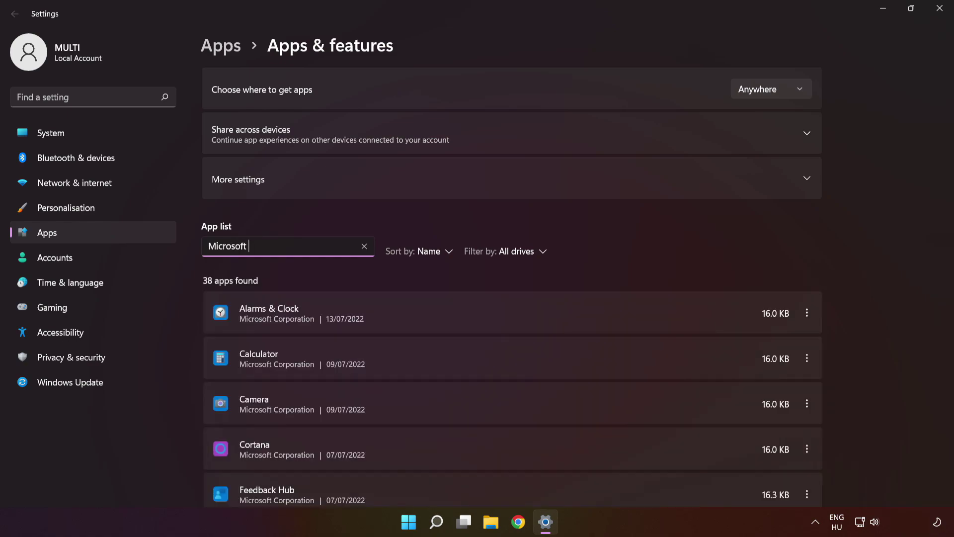
type("store")
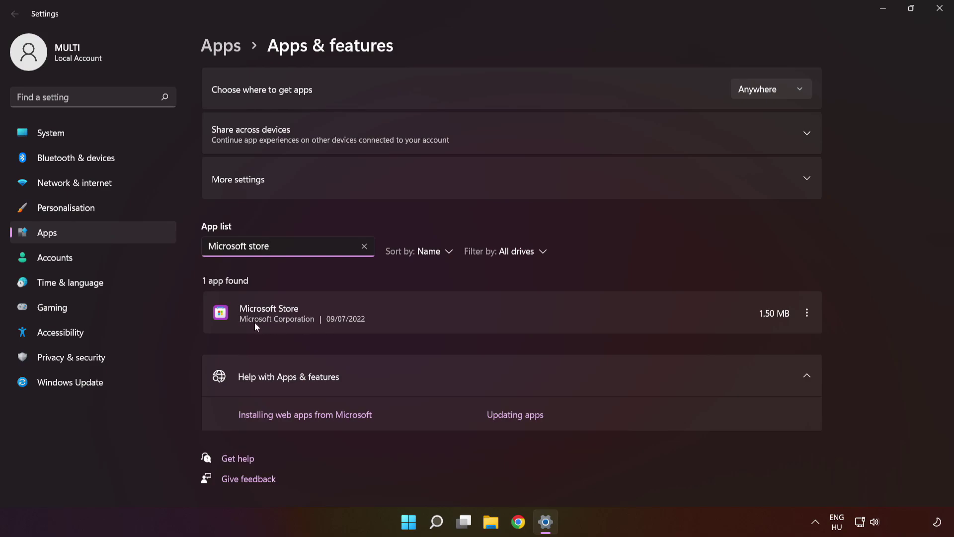
left_click(807, 313)
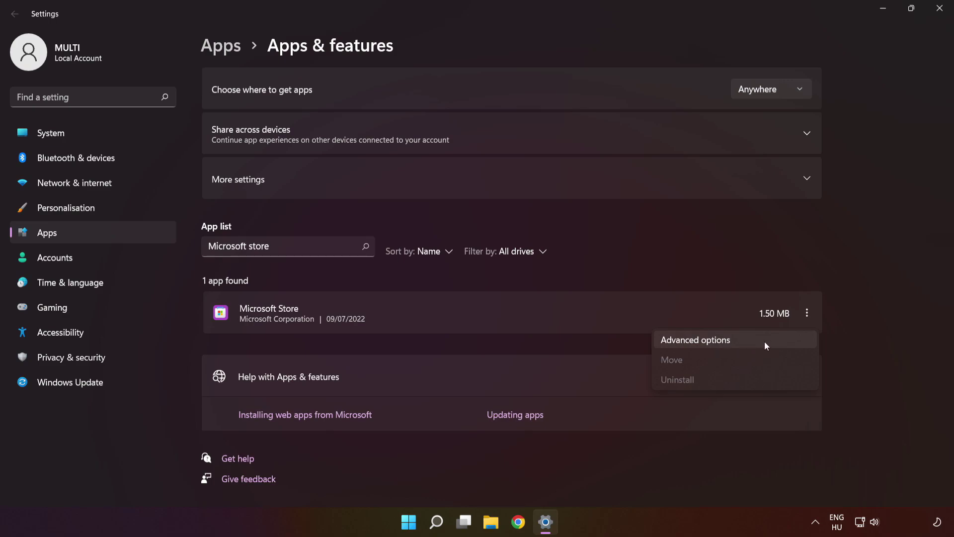
Repair and reset Microsoft Store from its Advanced options, then return to Apps & features
left_click(765, 343)
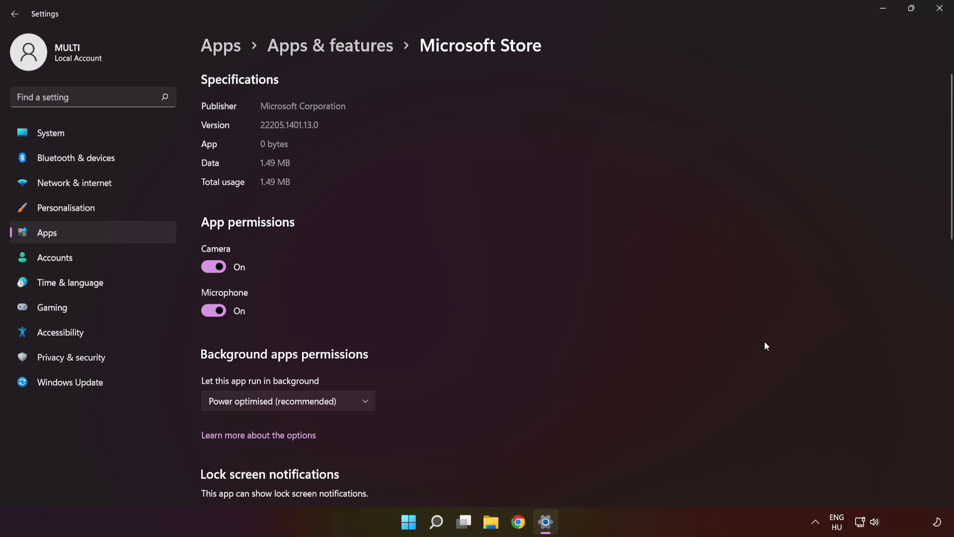
left_click_drag(950, 172, 952, 361)
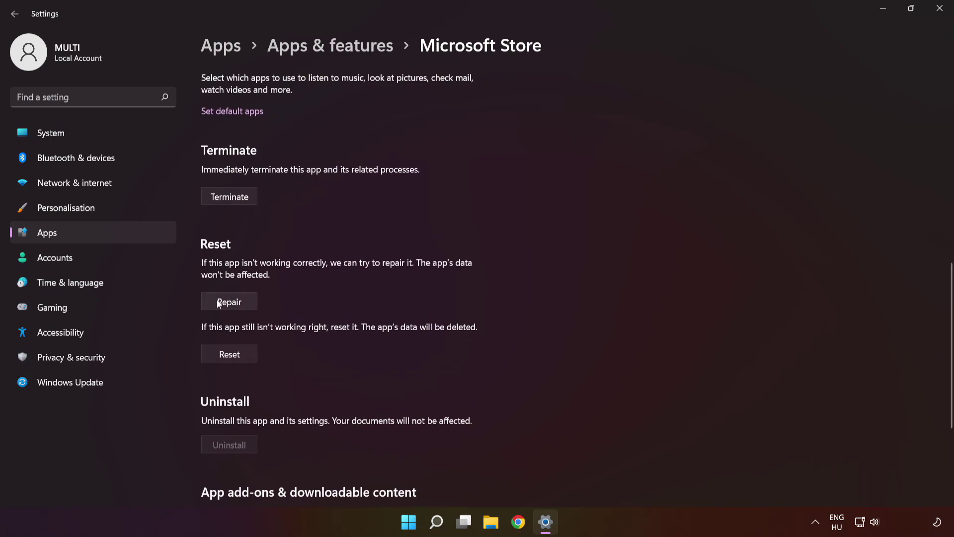
left_click(233, 302)
left_click(232, 355)
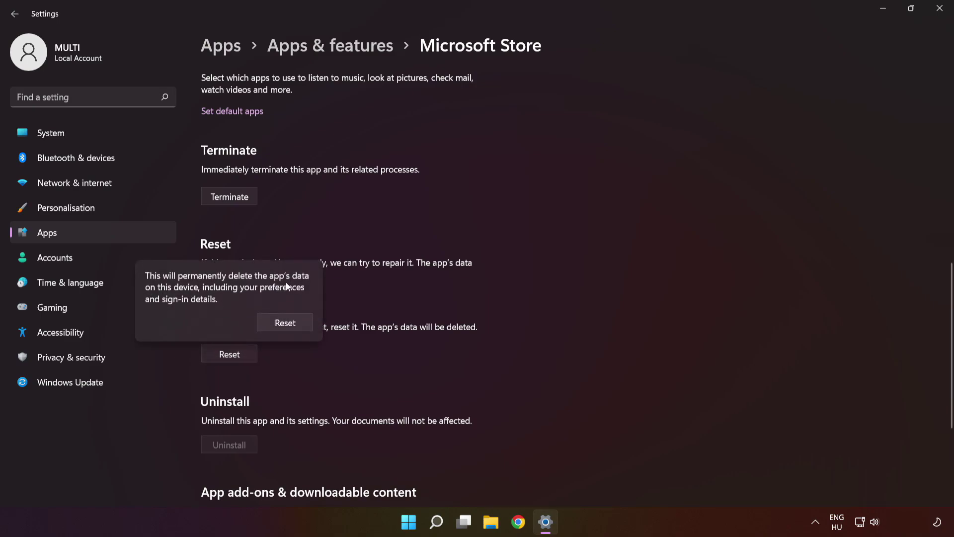
left_click(284, 324)
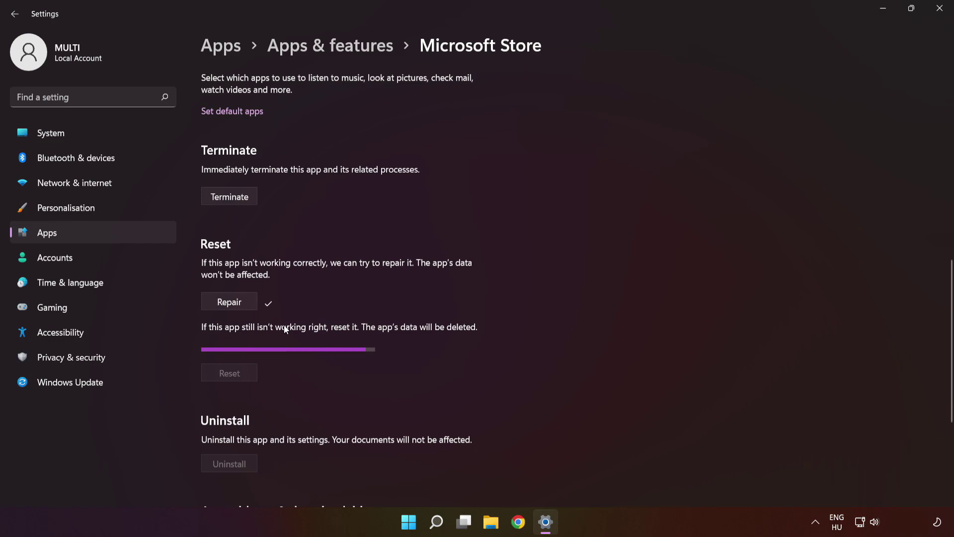
left_click(331, 46)
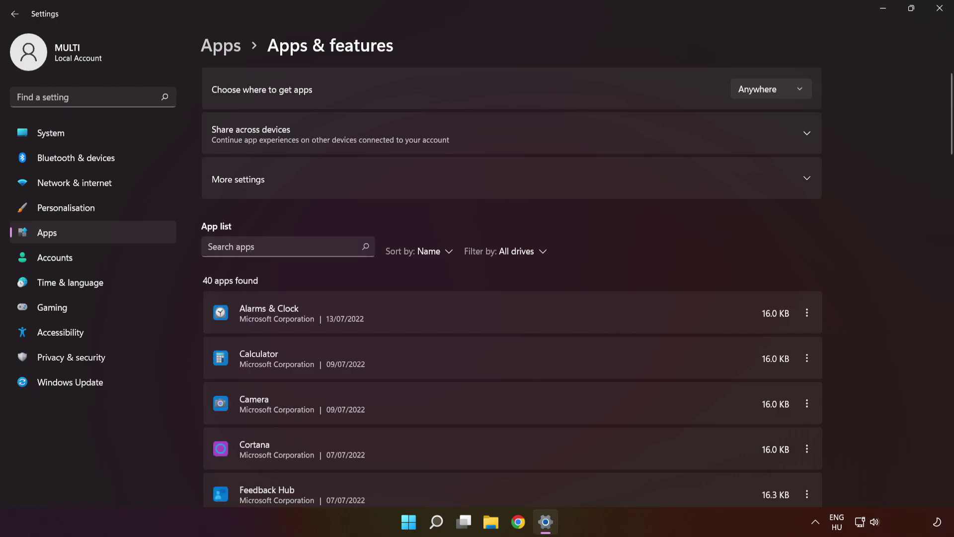
Filter the installed apps to 'xbox' and open the Xbox app's Advanced options
left_click(264, 246)
type("xbox")
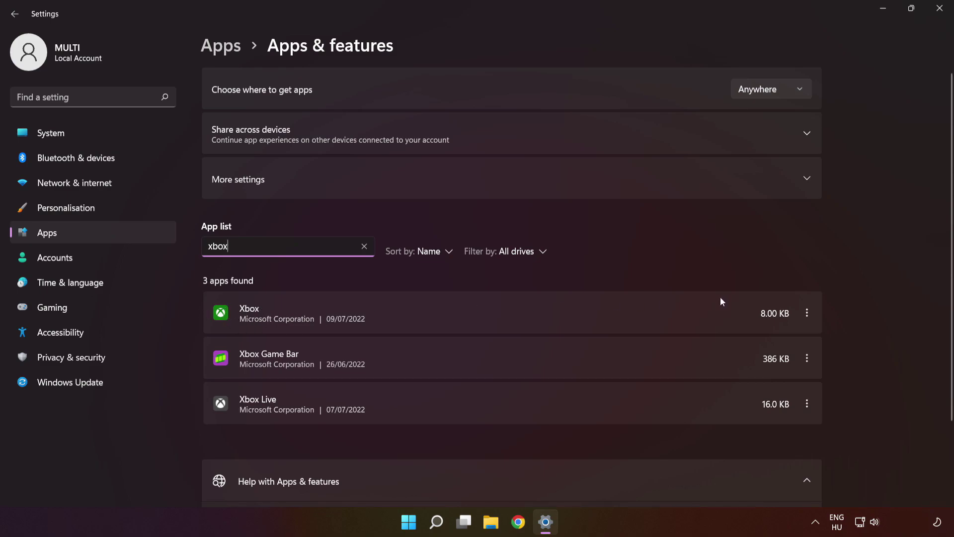
left_click(808, 313)
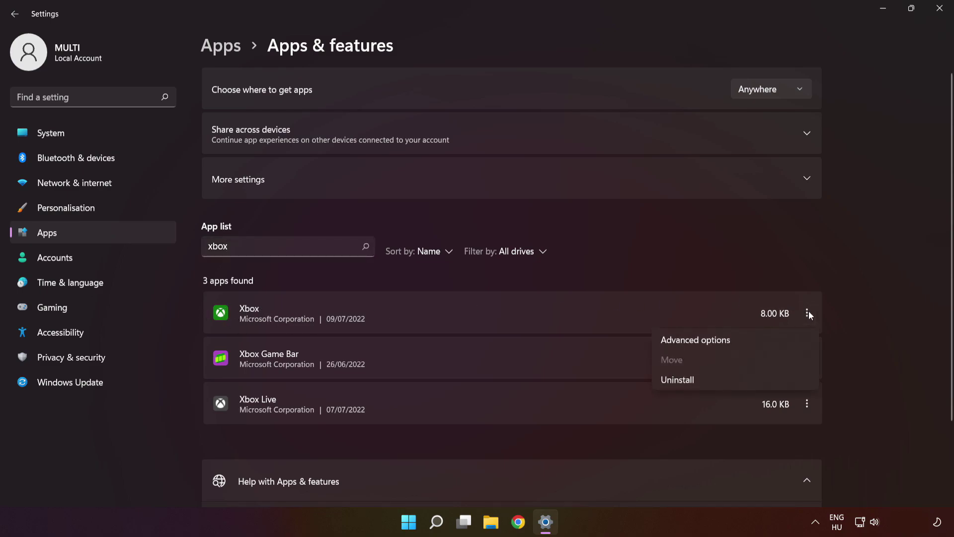
left_click(770, 339)
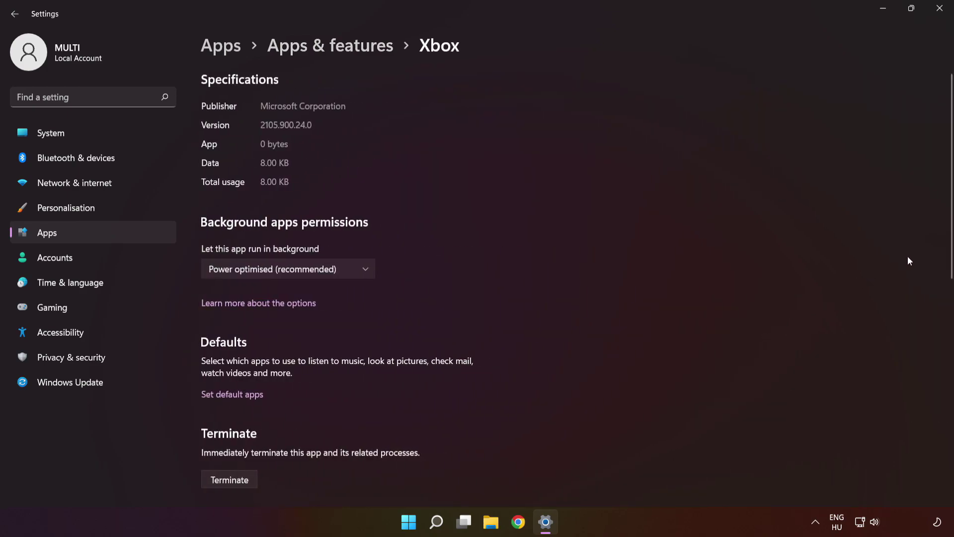
left_click_drag(949, 235, 937, 376)
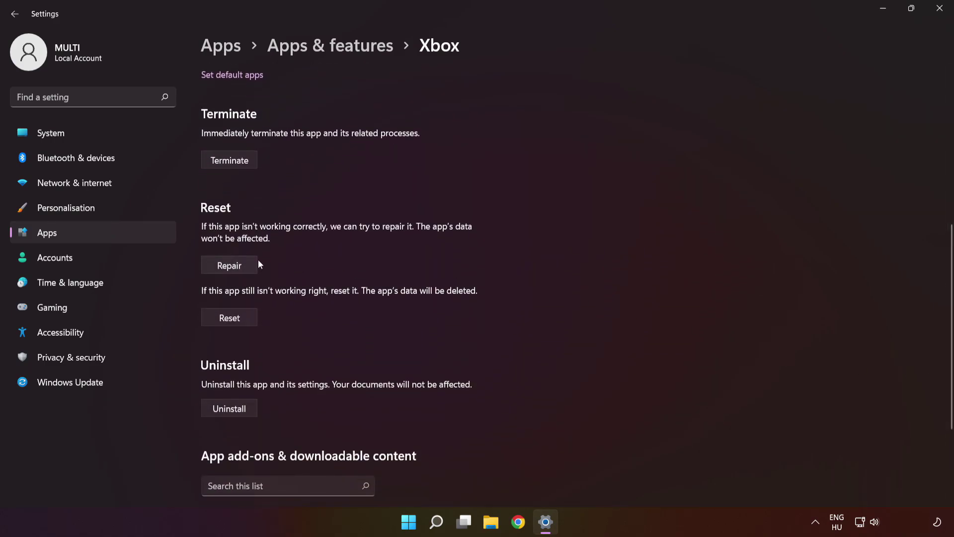
Repair and reset the Xbox app, confirming the reset, then close Settings
left_click(229, 266)
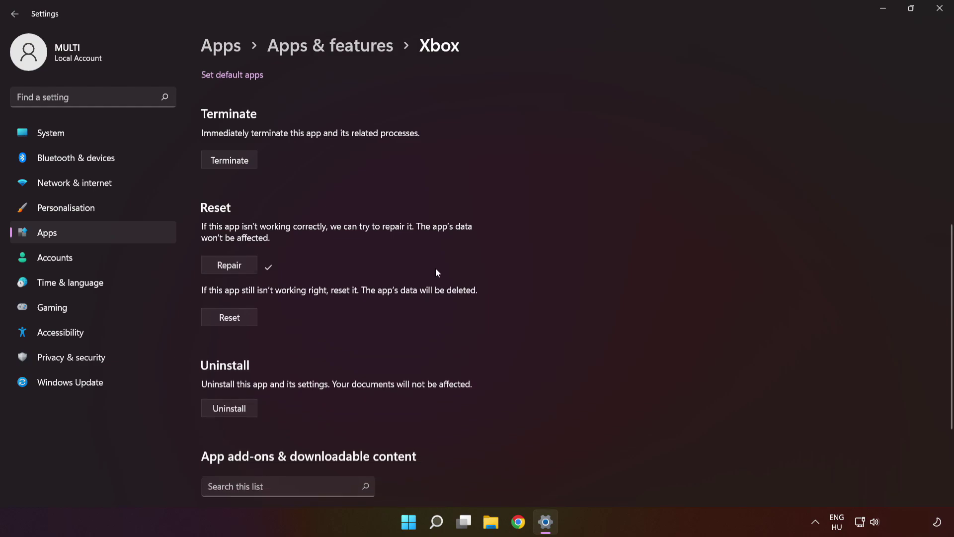
left_click(235, 321)
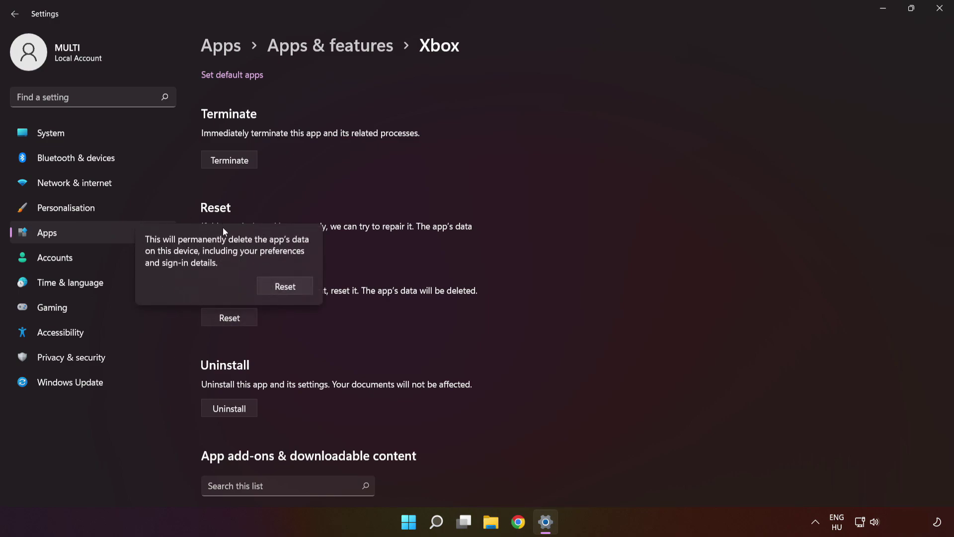
left_click(290, 293)
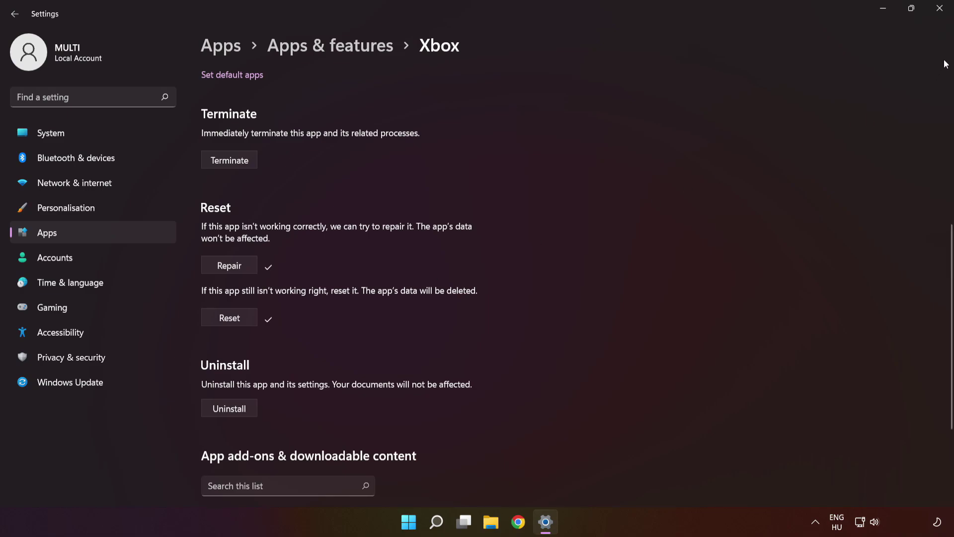
left_click(940, 10)
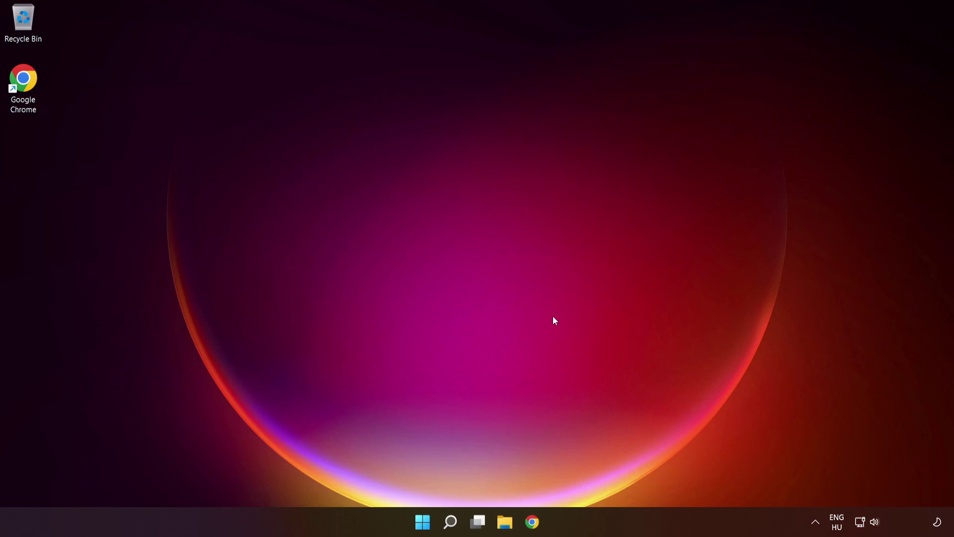
Run the wsreset command from Search to clear the Microsoft Store cache
left_click(452, 524)
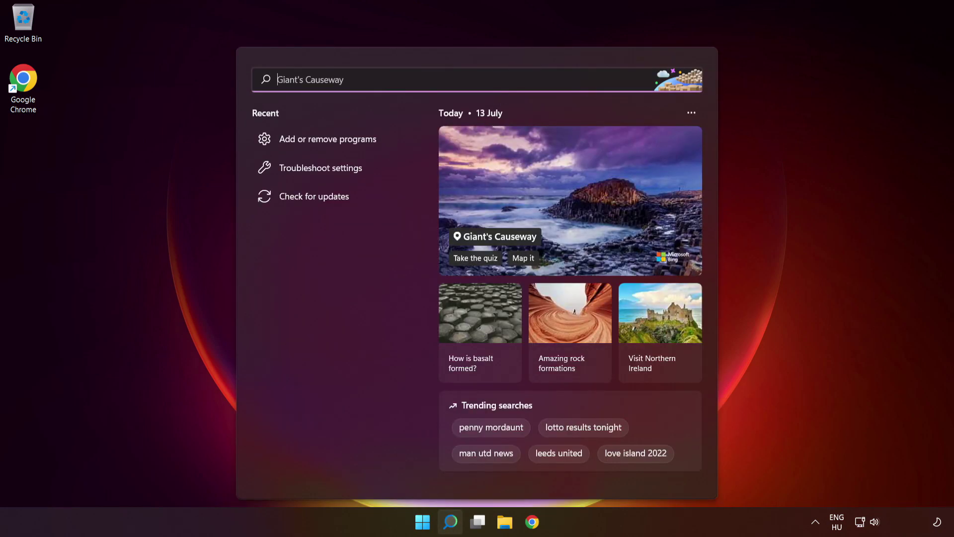
type("wsreset")
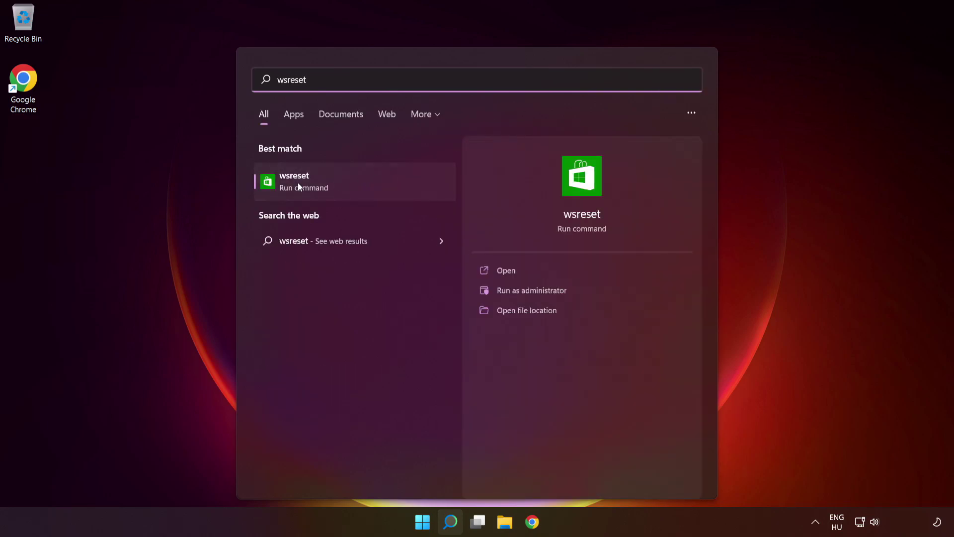
left_click(355, 189)
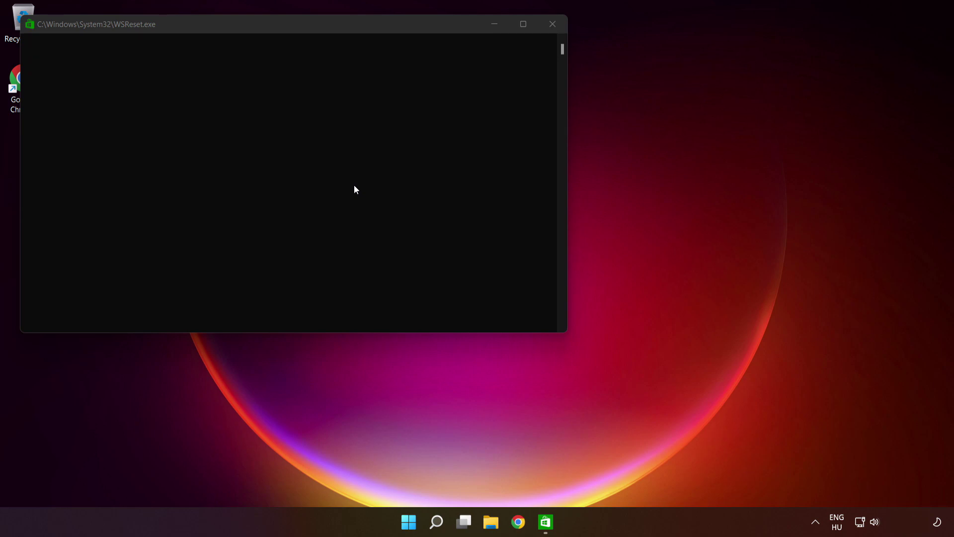
left_click(425, 26)
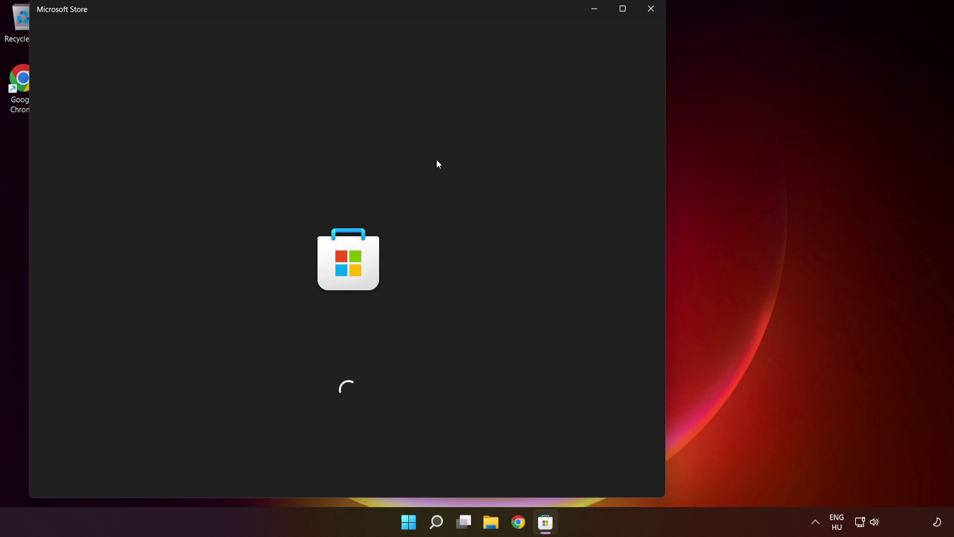
Maximize the relaunched Microsoft Store window, then reopen Windows search once it closes
left_click(622, 9)
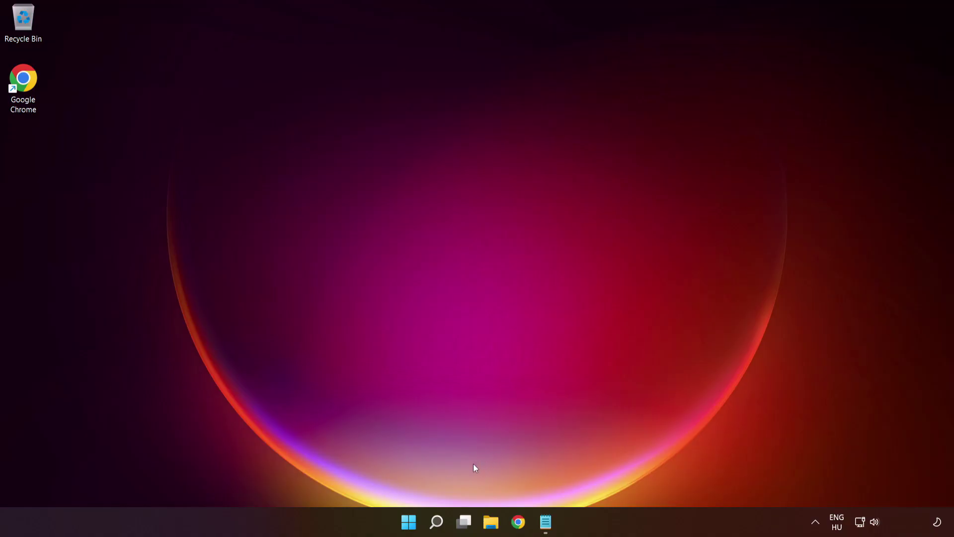
left_click(437, 528)
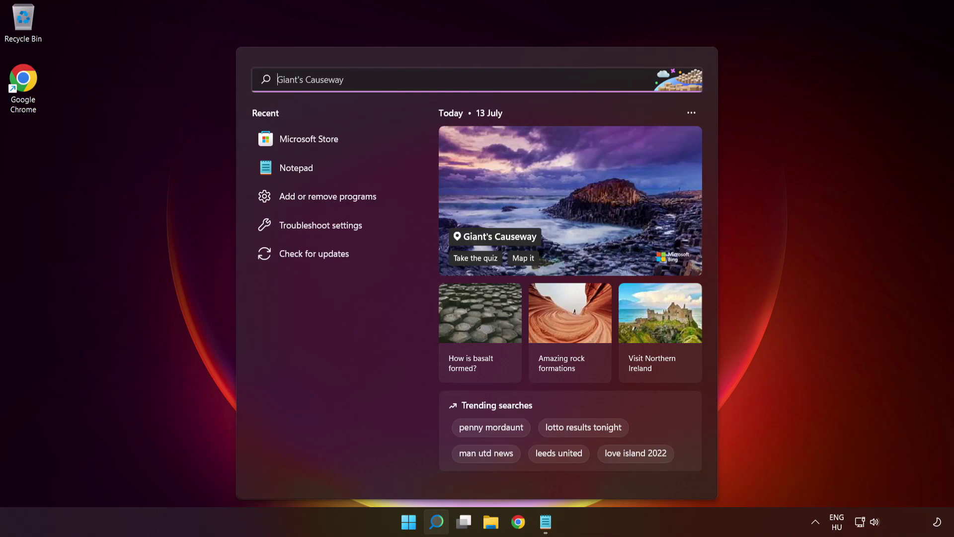
Search for 'services' and launch the Services app from the best match
type("services")
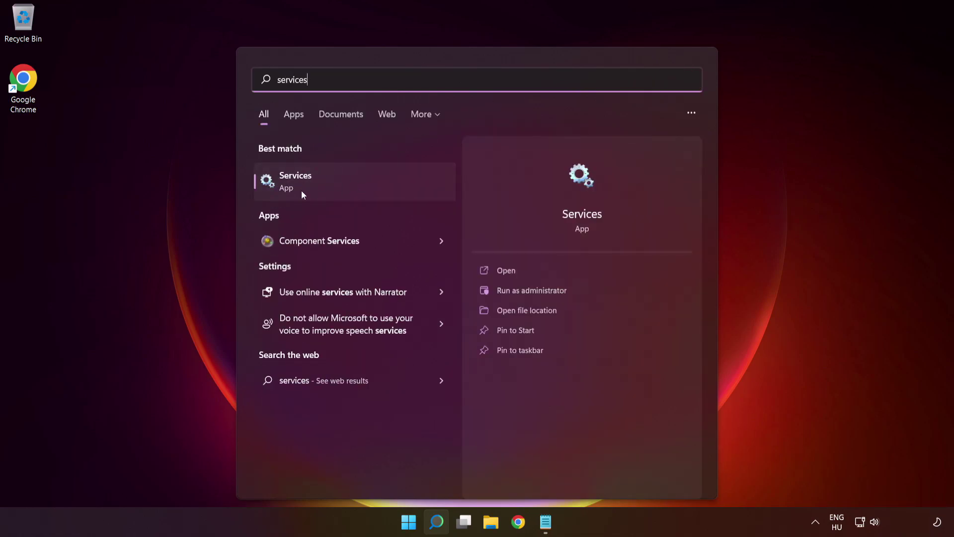
left_click(366, 183)
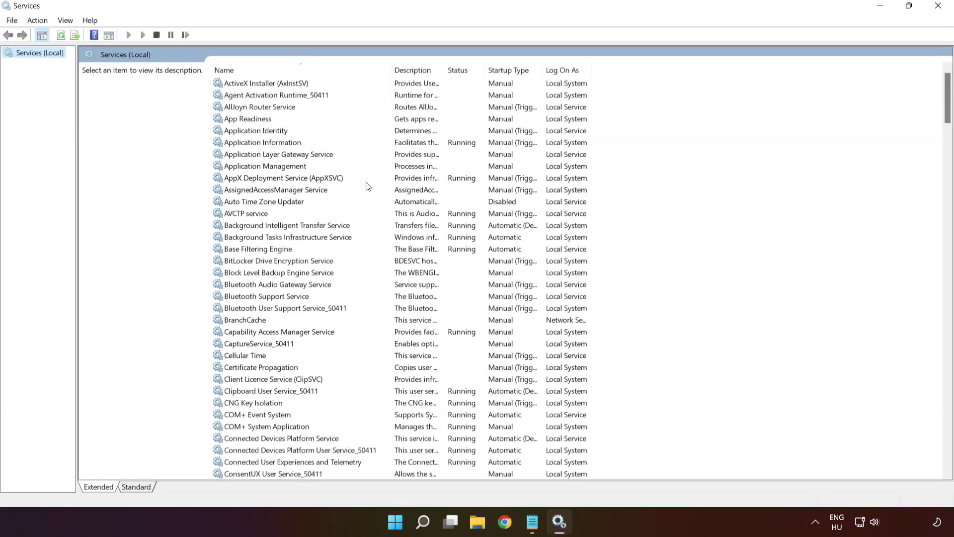
Confirm the IP Helper service's startup type is Automatic and apply it
key("i")
left_click(273, 108)
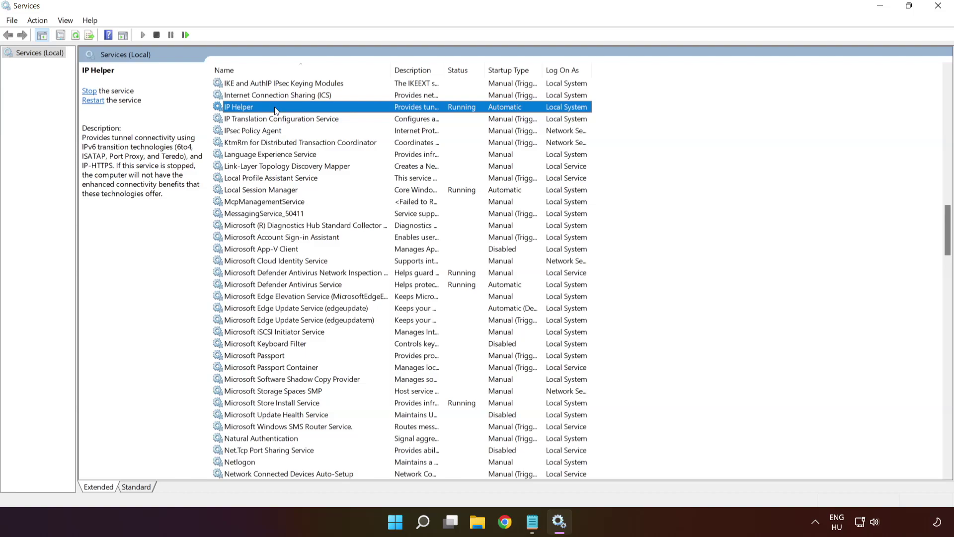
right_click(277, 110)
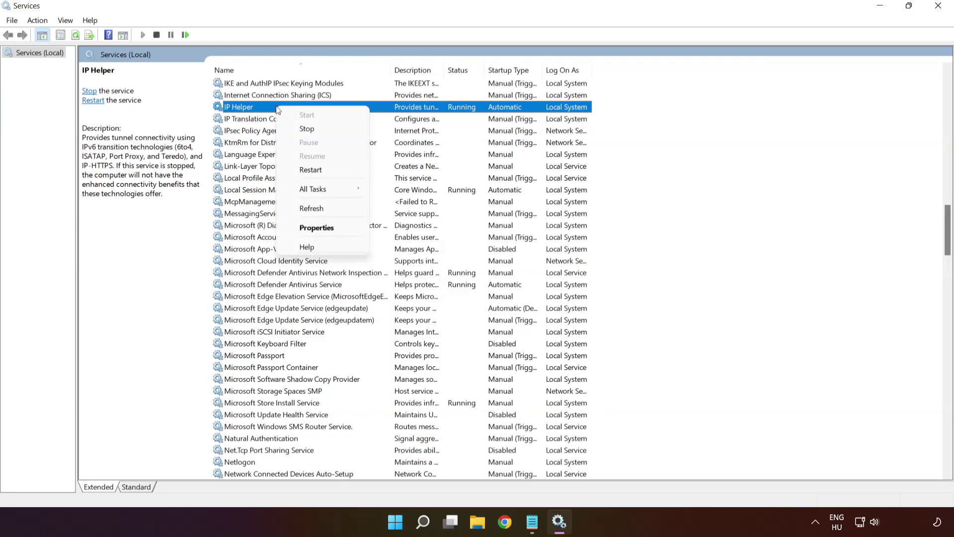
left_click(321, 229)
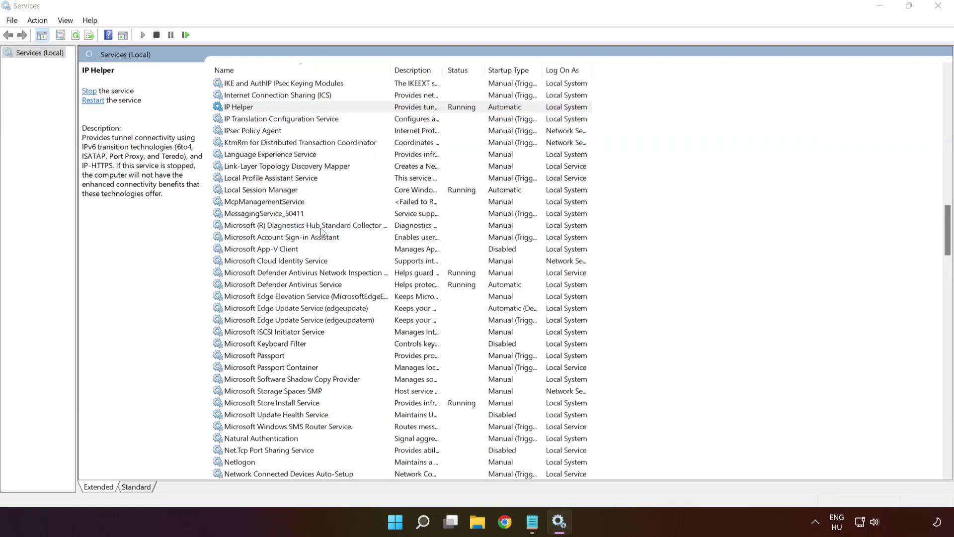
left_click(460, 246)
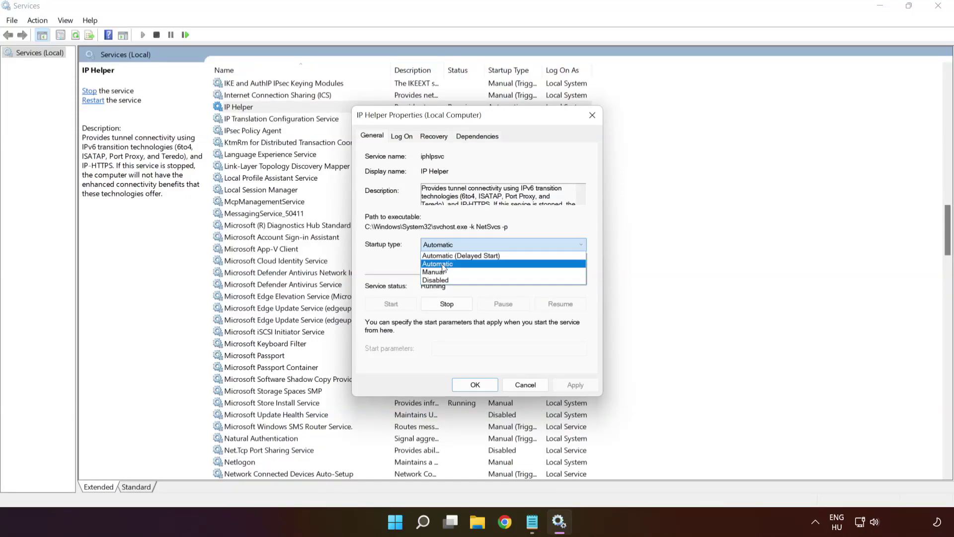
left_click(454, 263)
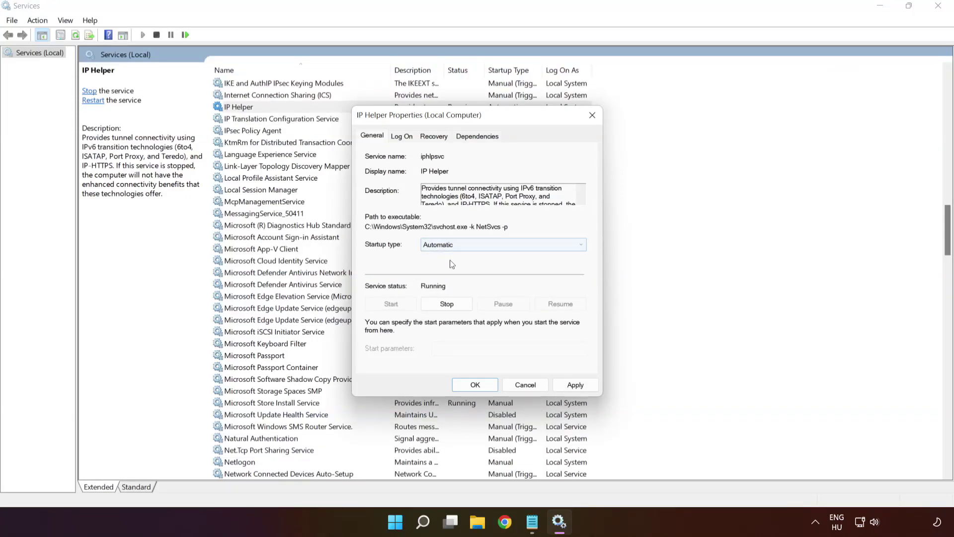
left_click(576, 388)
left_click(482, 386)
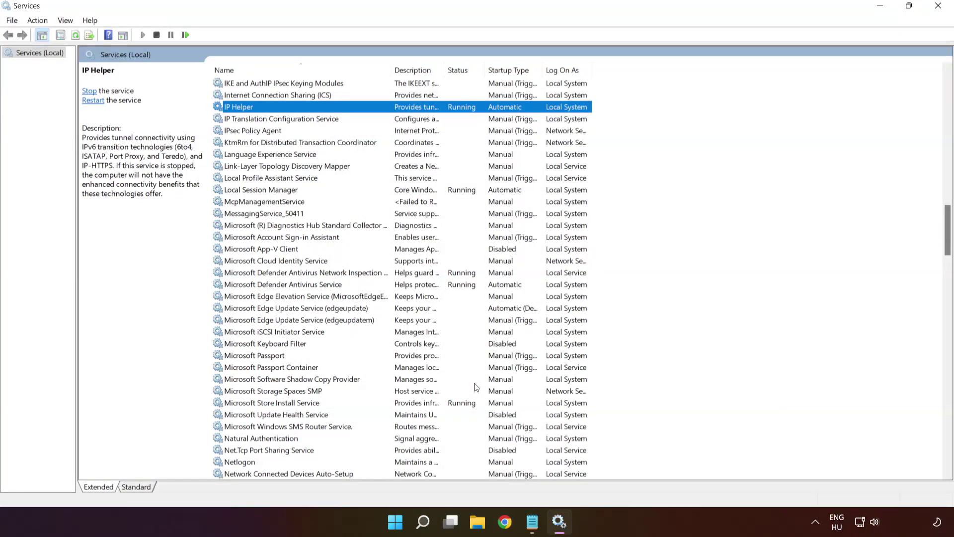
key("x")
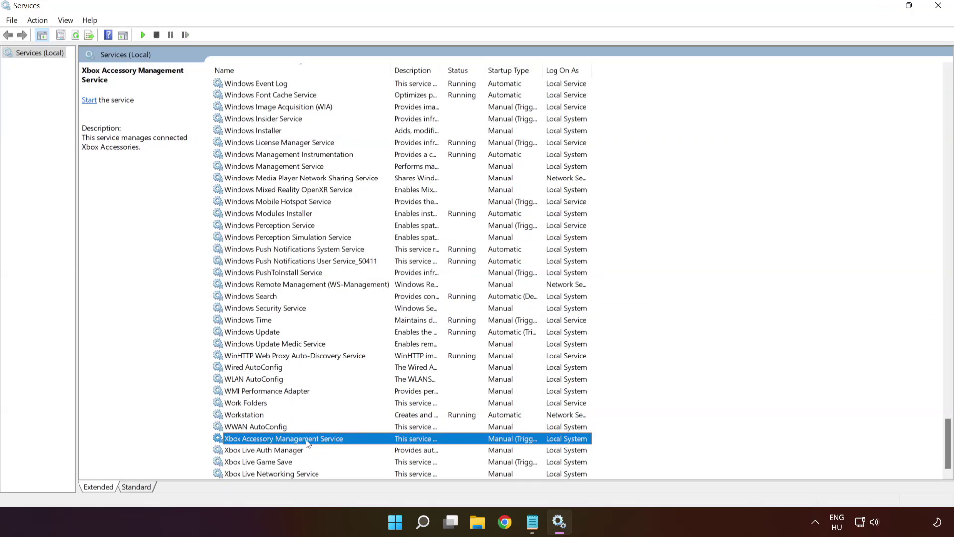
Set Xbox Accessory Management Service's startup type to Automatic, apply it, and start the service
right_click(281, 440)
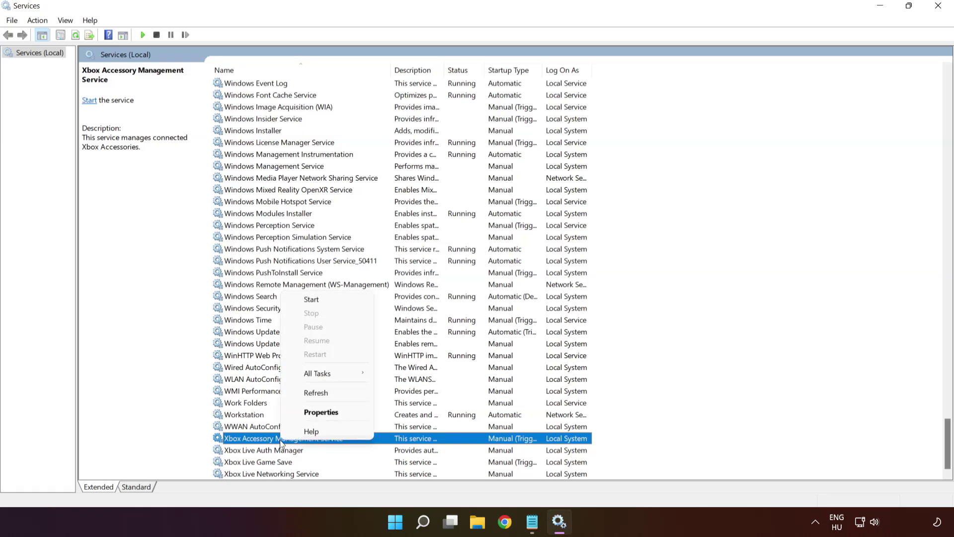
left_click(307, 413)
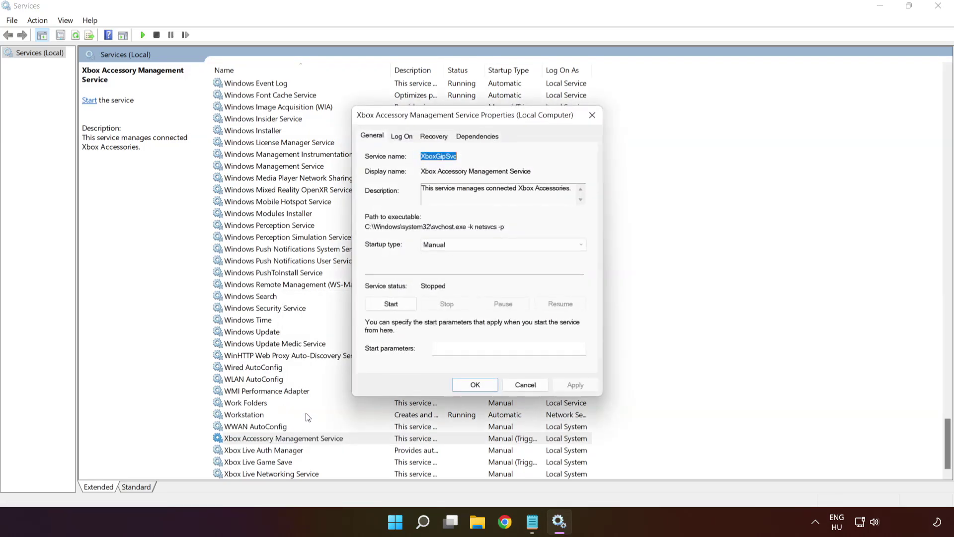
left_click(441, 246)
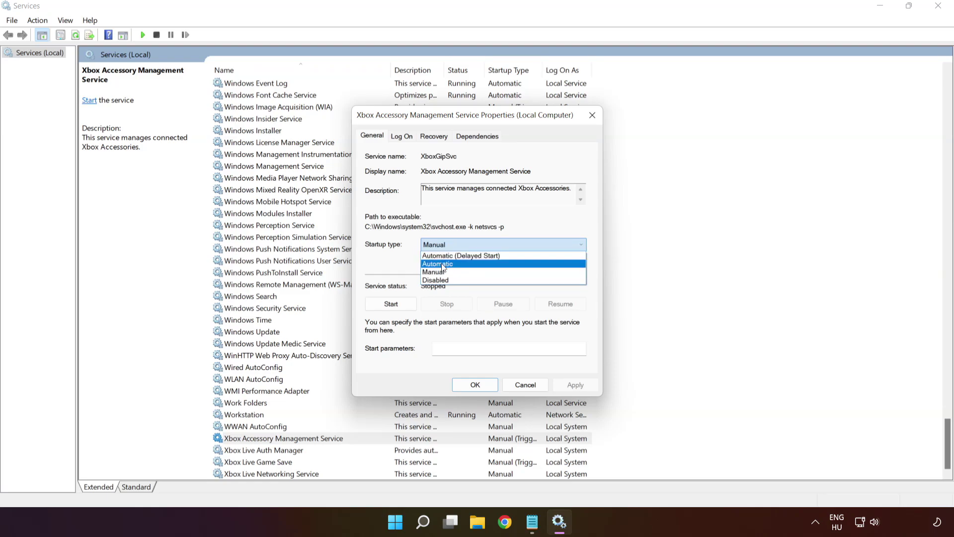
left_click(439, 263)
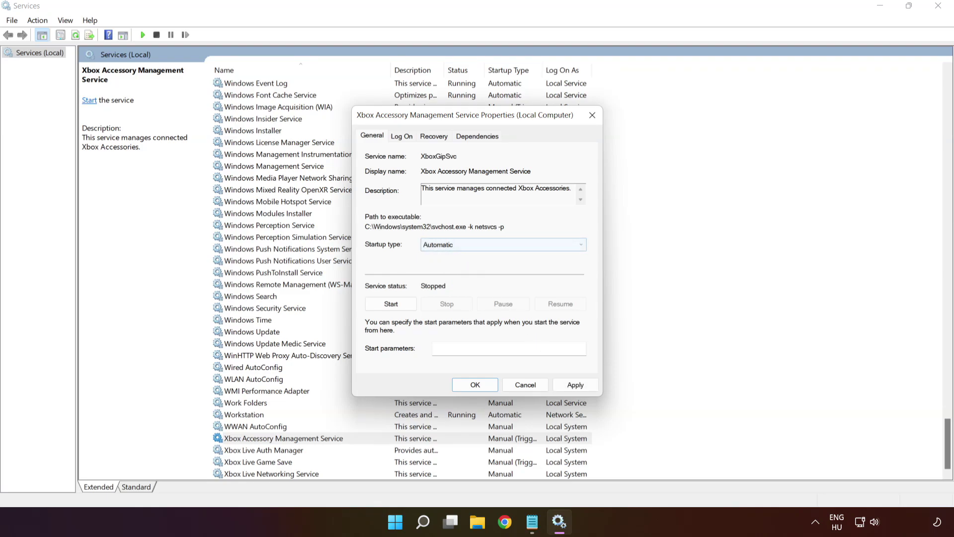
left_click(576, 385)
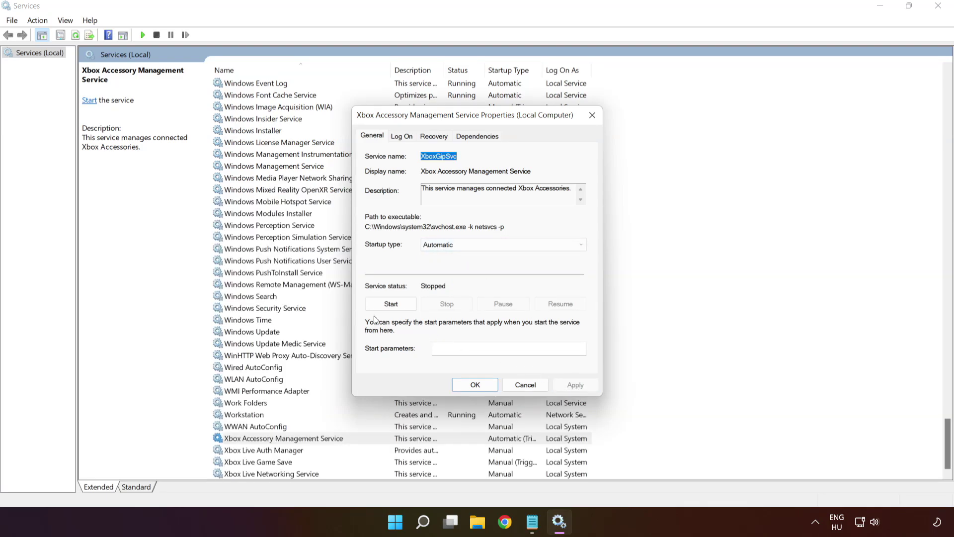
left_click(391, 305)
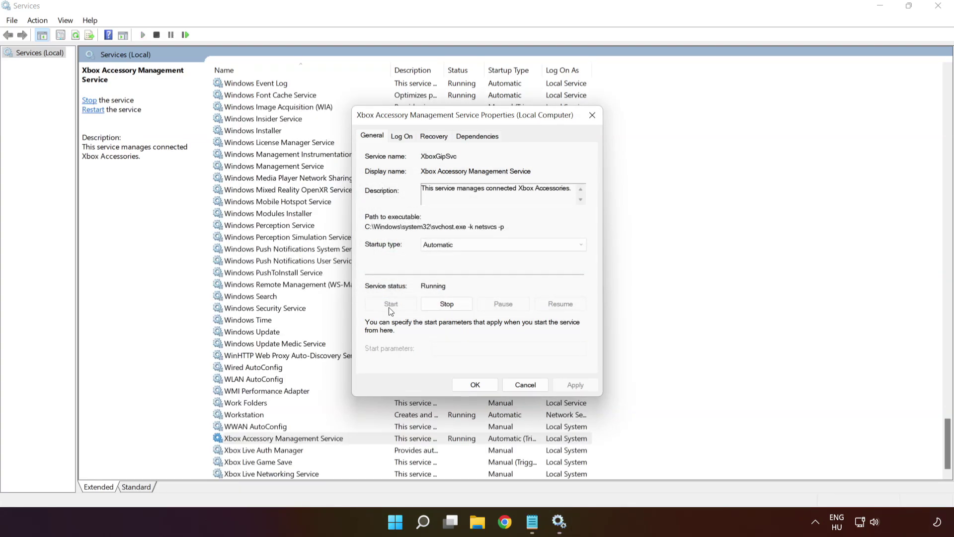
left_click(473, 386)
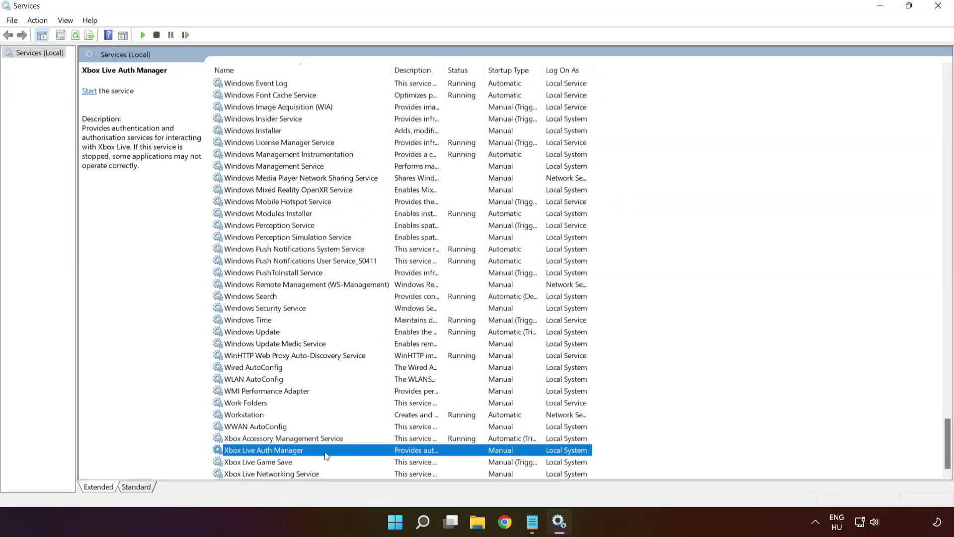
Give Xbox Live Auth Manager Automatic startup, apply, and start the service
right_click(338, 452)
left_click(368, 423)
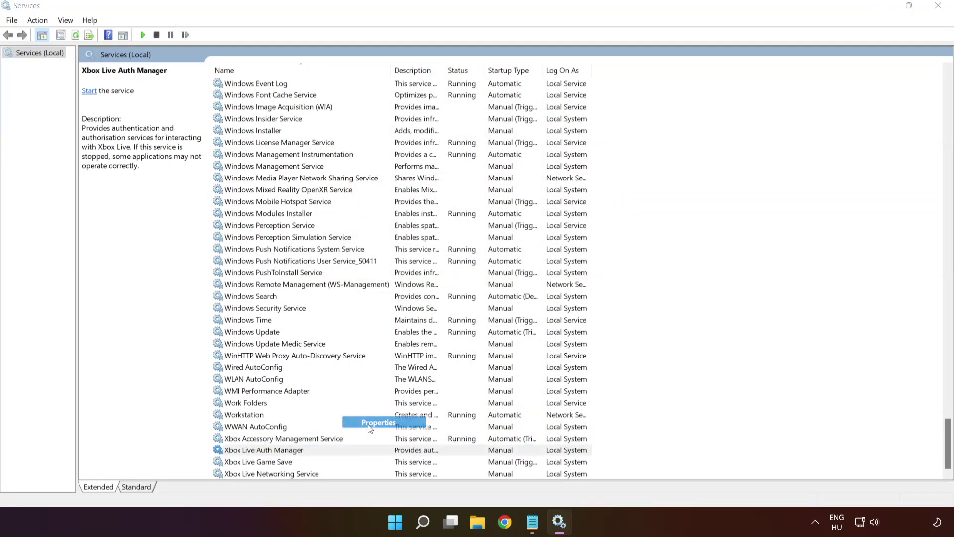
left_click(466, 243)
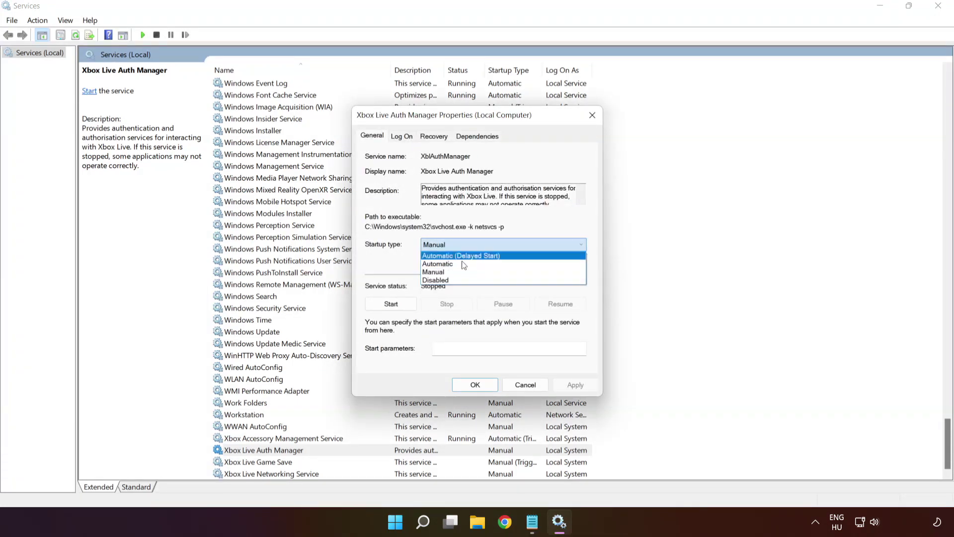
left_click(462, 264)
left_click(576, 383)
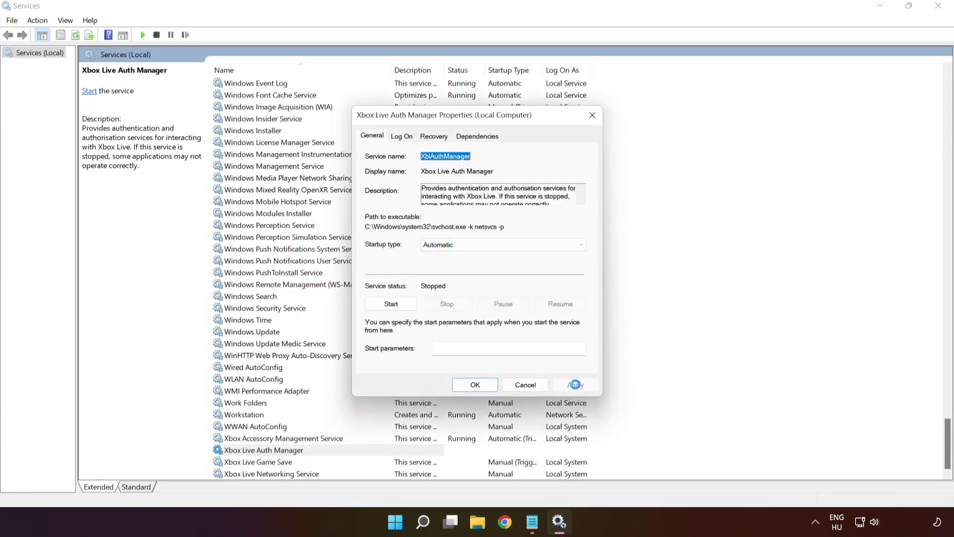
left_click(392, 305)
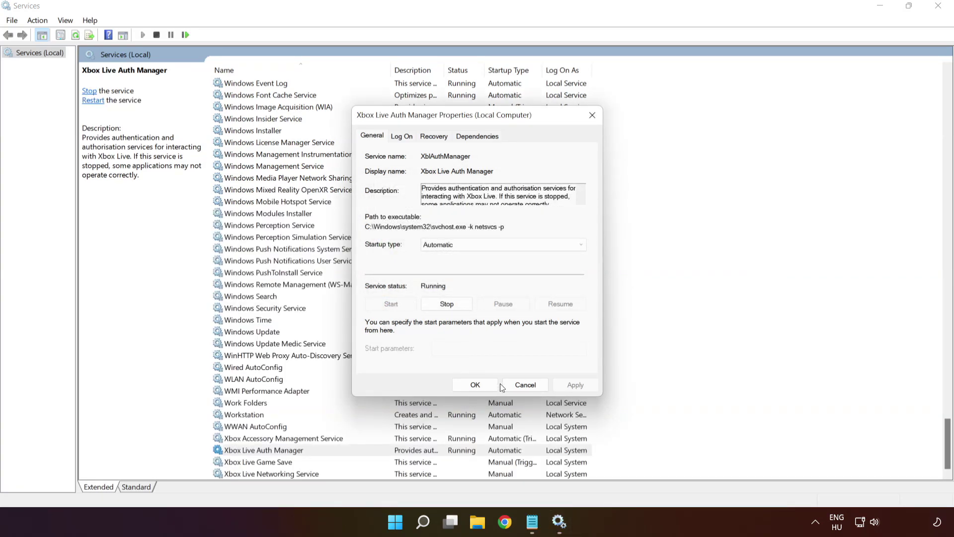
left_click(475, 386)
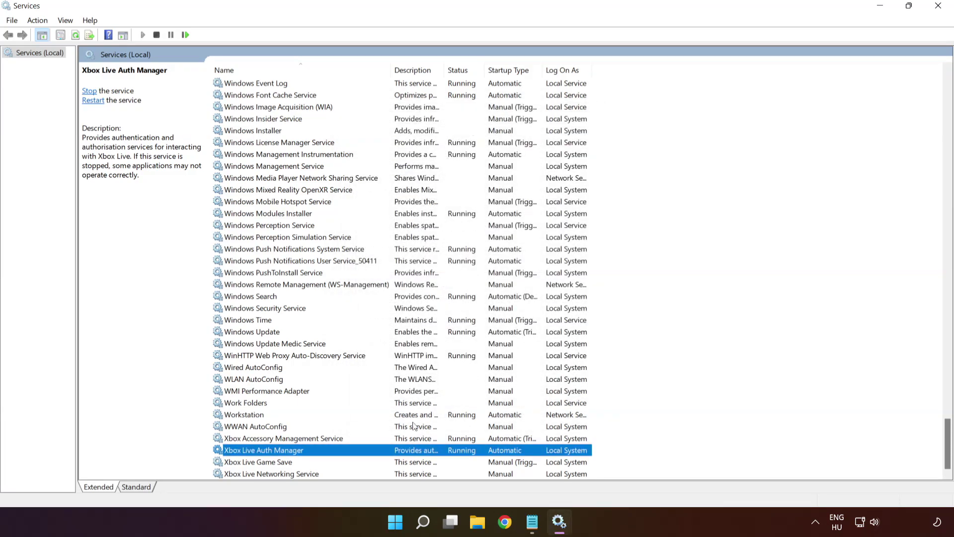
Set Xbox Live Game Save to Automatic startup, apply, and start the service
left_click(277, 465)
right_click(324, 465)
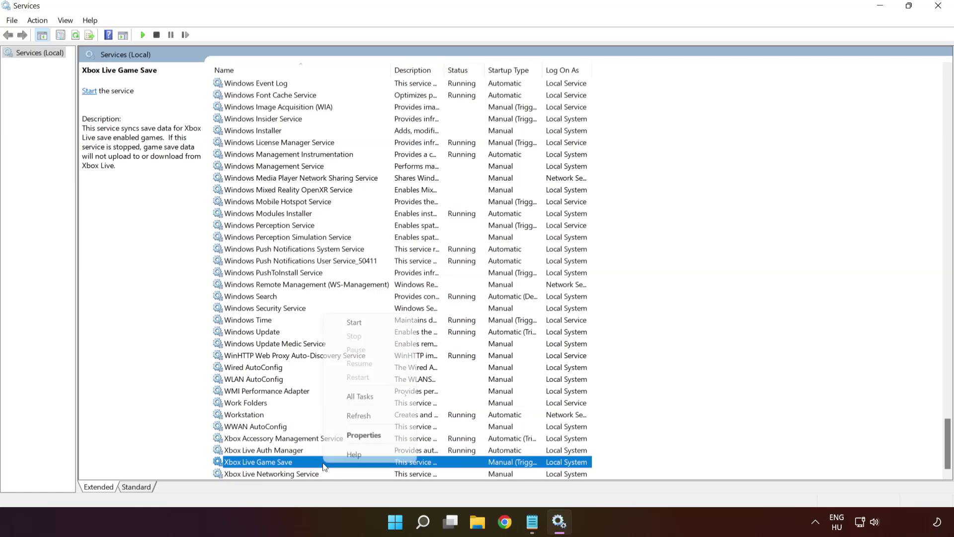
left_click(361, 435)
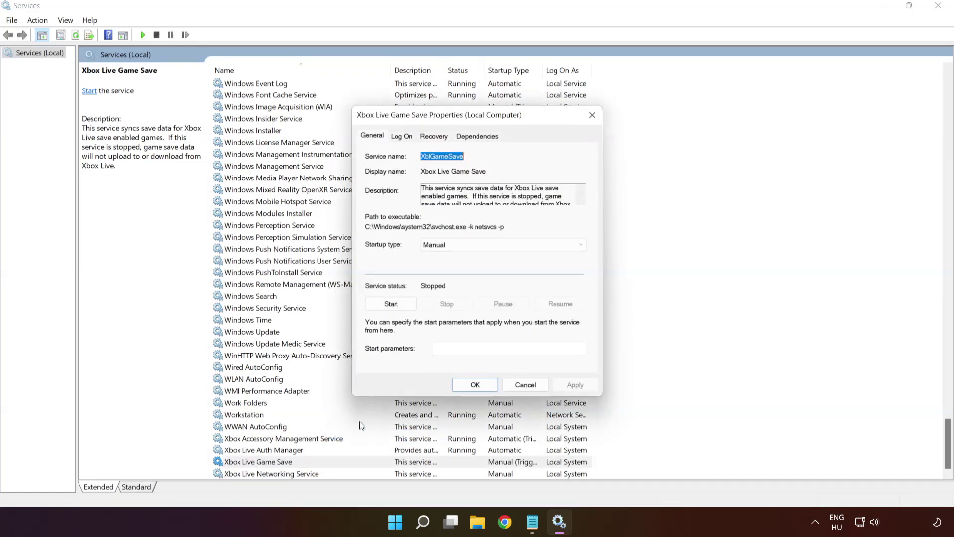
left_click(447, 246)
left_click(446, 262)
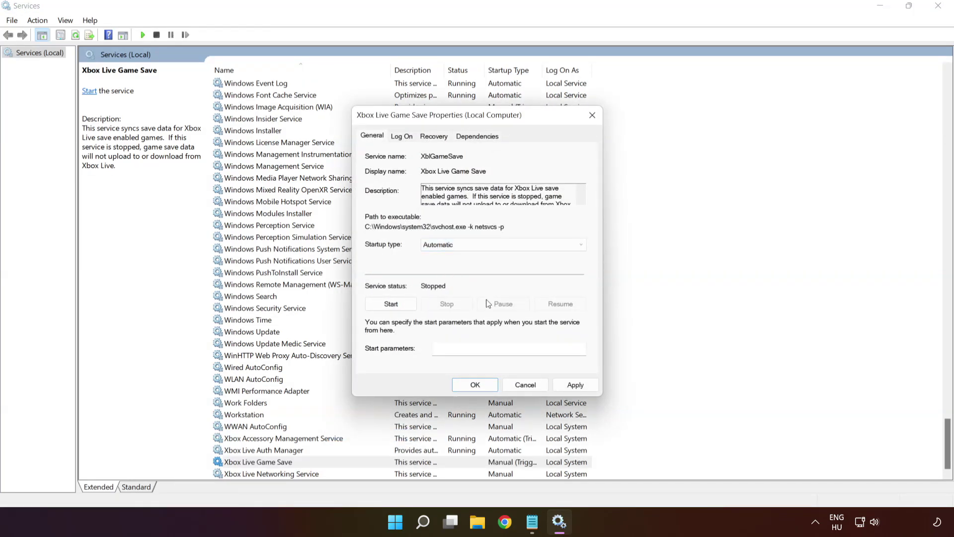
left_click(585, 386)
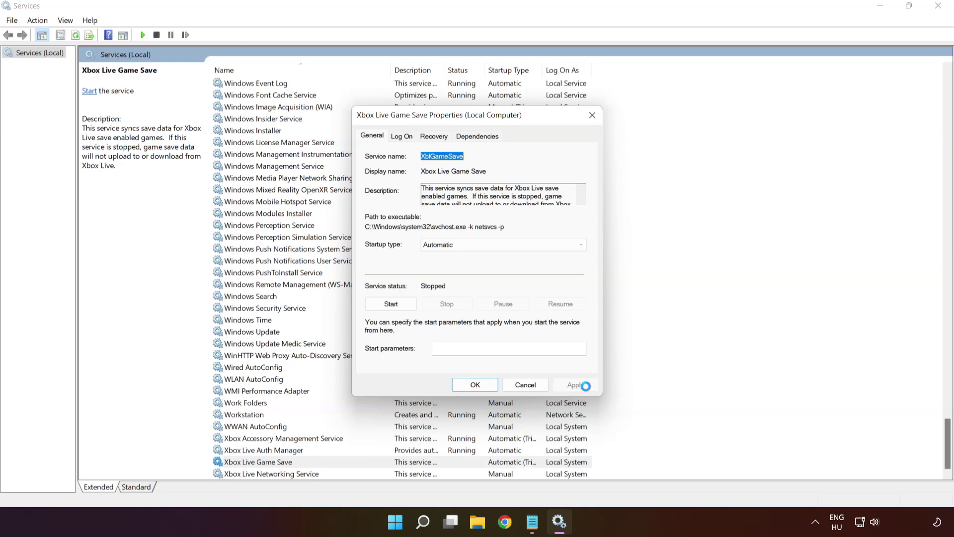
left_click(399, 305)
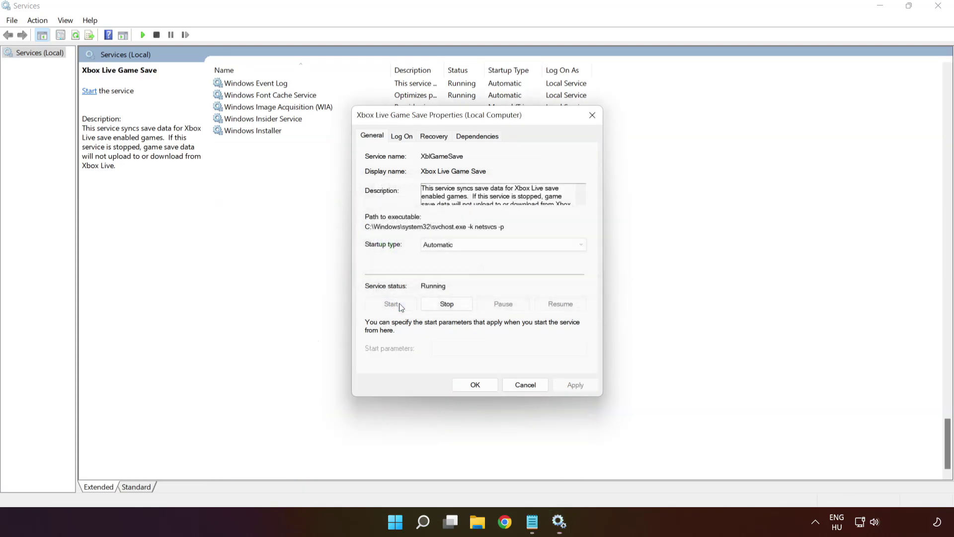
left_click(475, 386)
left_click(356, 475)
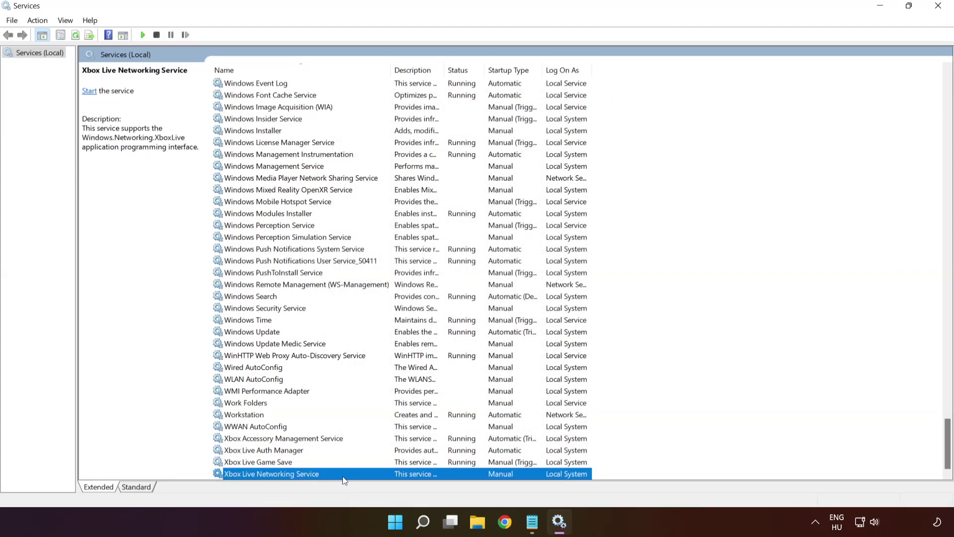
Switch Xbox Live Networking Service to Automatic startup, apply, and start it running
right_click(344, 475)
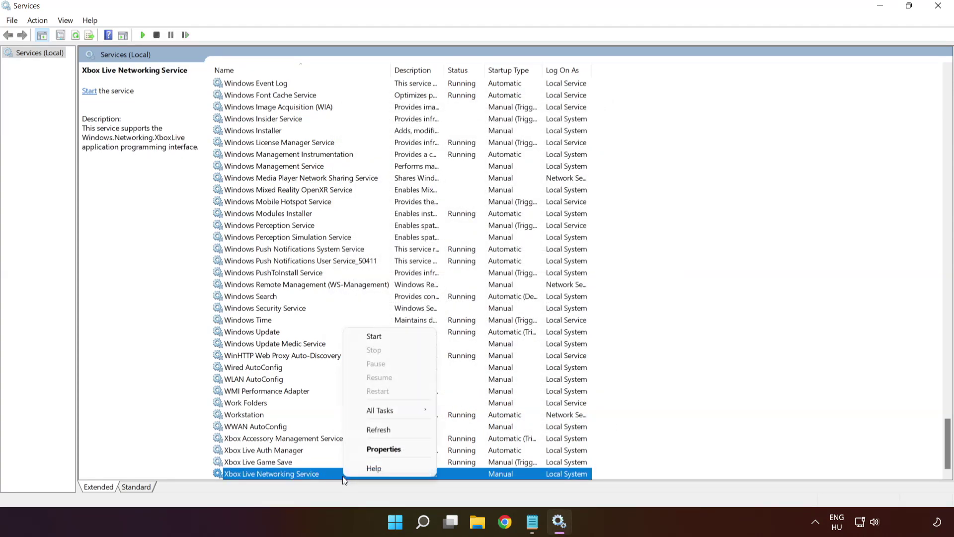
left_click(391, 449)
left_click(467, 244)
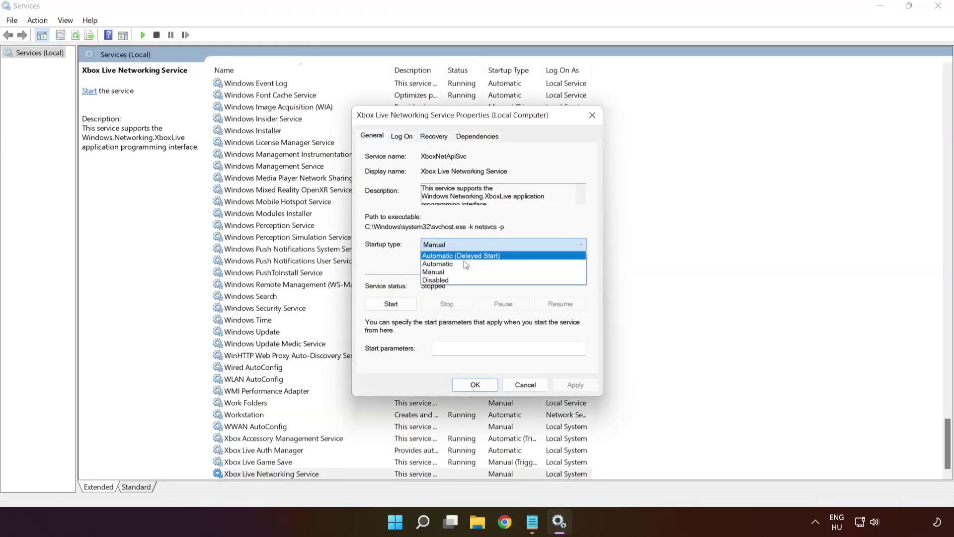
left_click(467, 264)
left_click(577, 386)
left_click(391, 306)
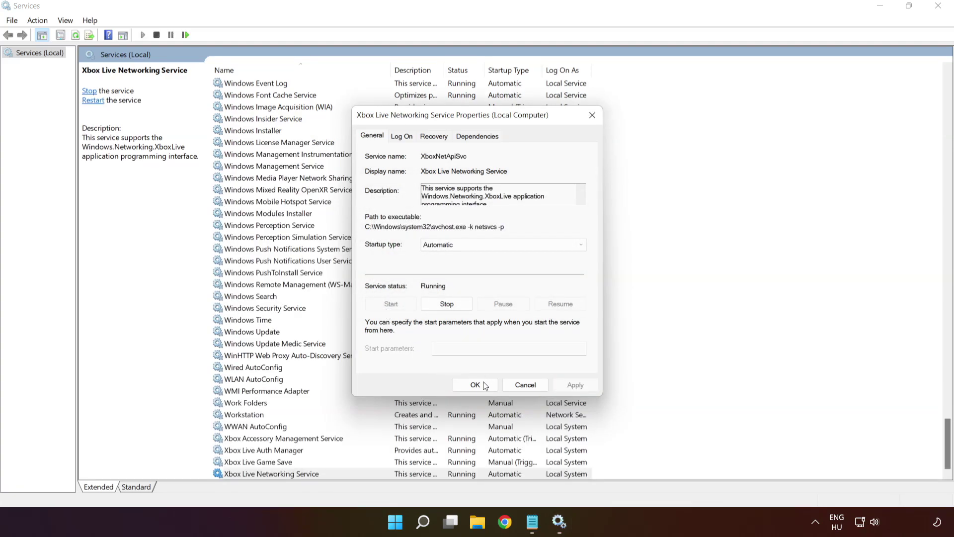
left_click(467, 385)
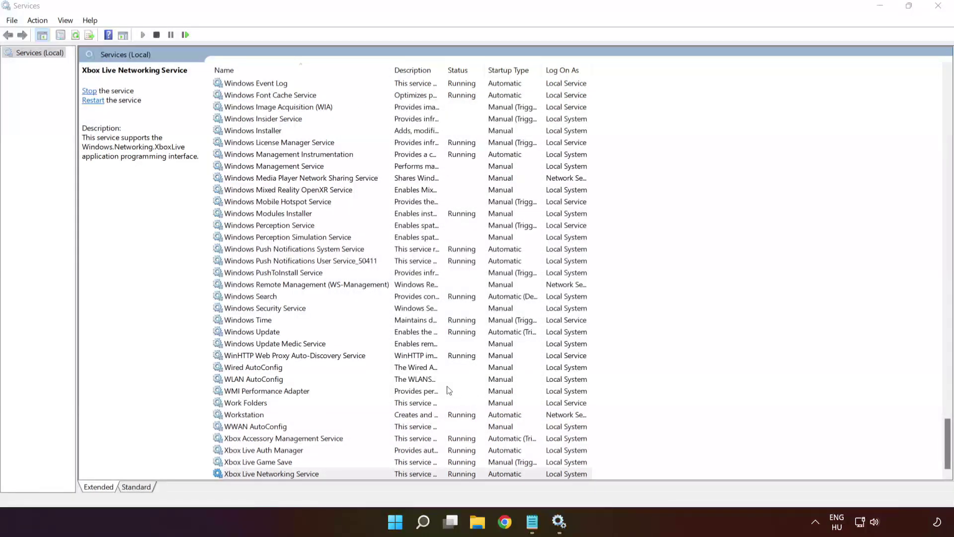
Change Microsoft Store Install Service's startup type from Manual to Automatic and apply it
key("m")
left_click(288, 250)
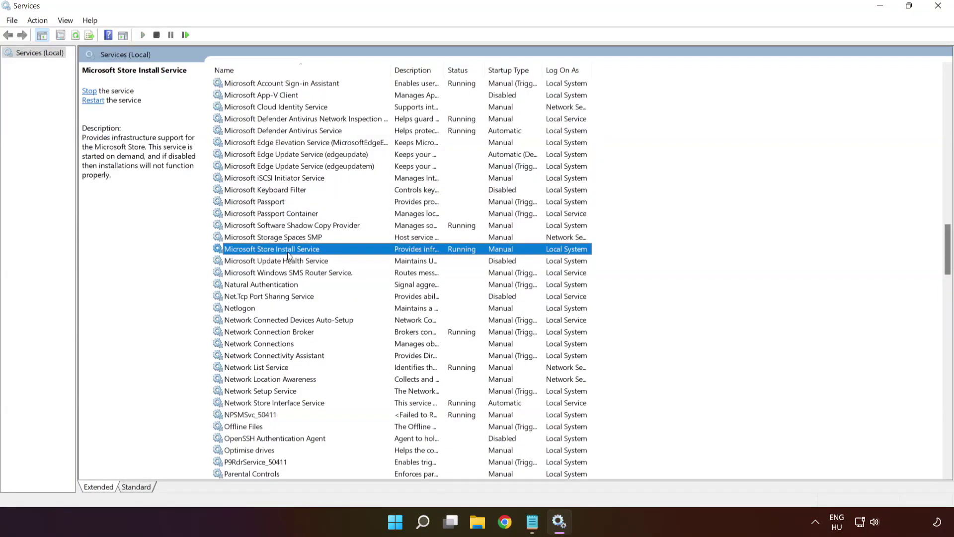
right_click(365, 249)
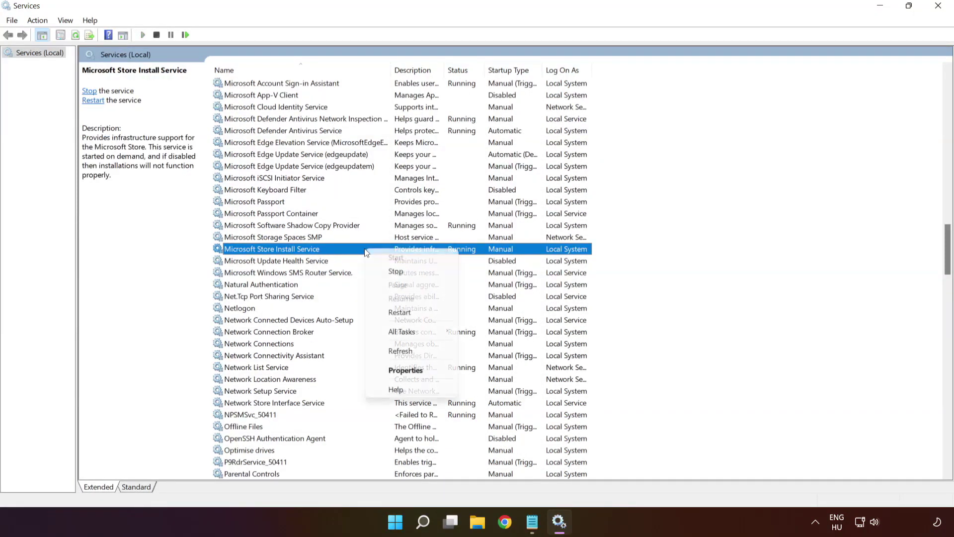
left_click(412, 375)
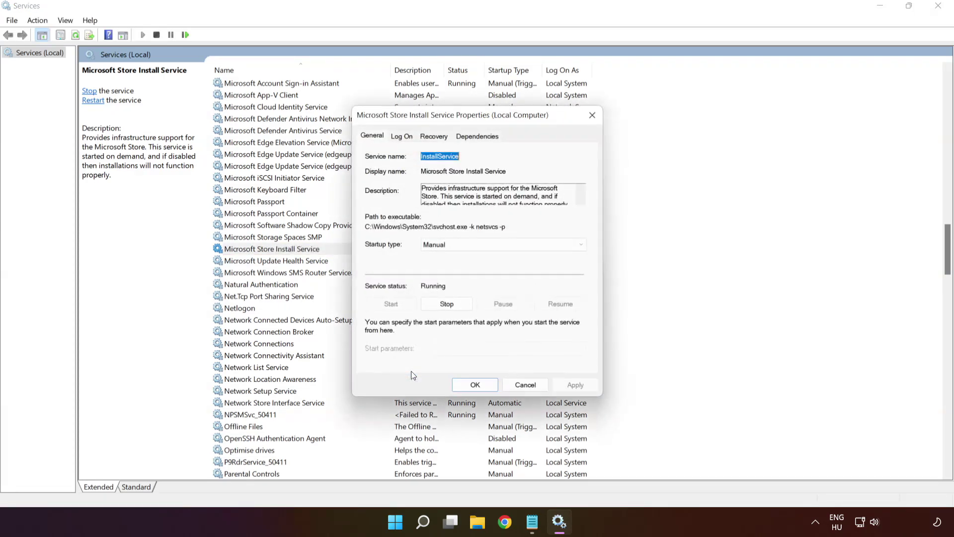
left_click(458, 244)
left_click(460, 264)
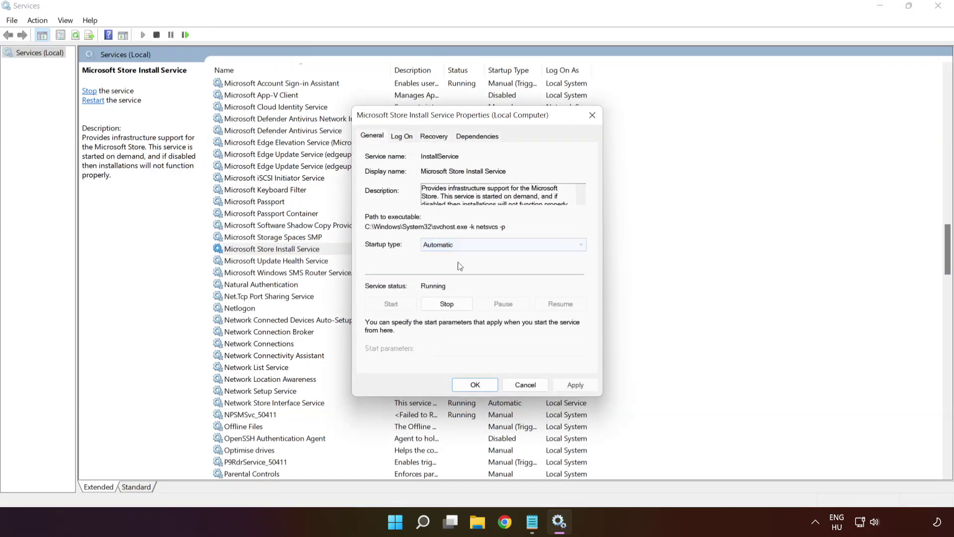
left_click(568, 383)
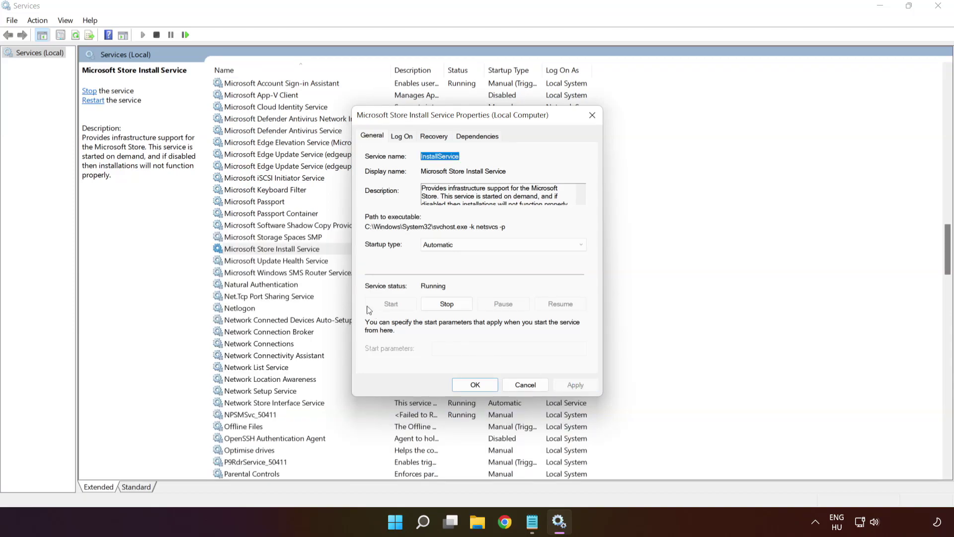
left_click(474, 386)
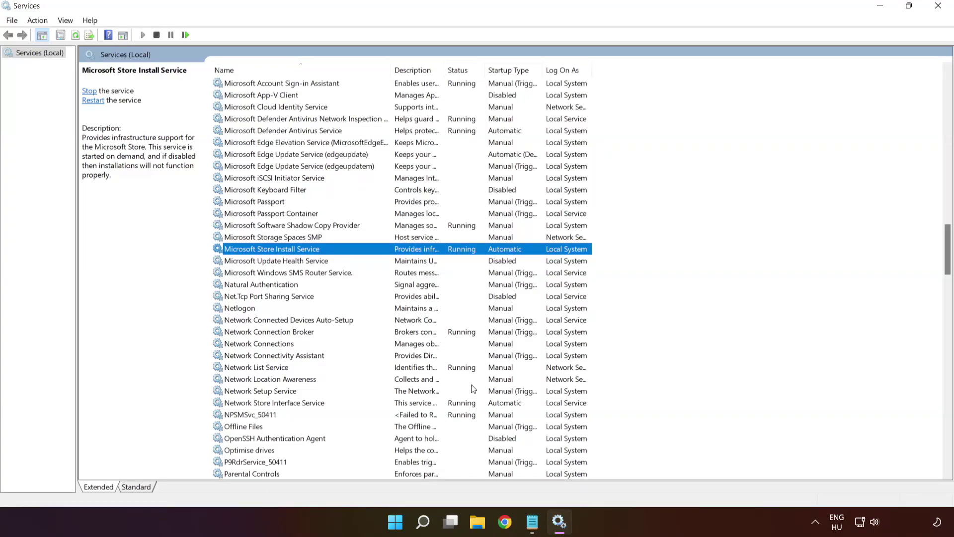
key("b")
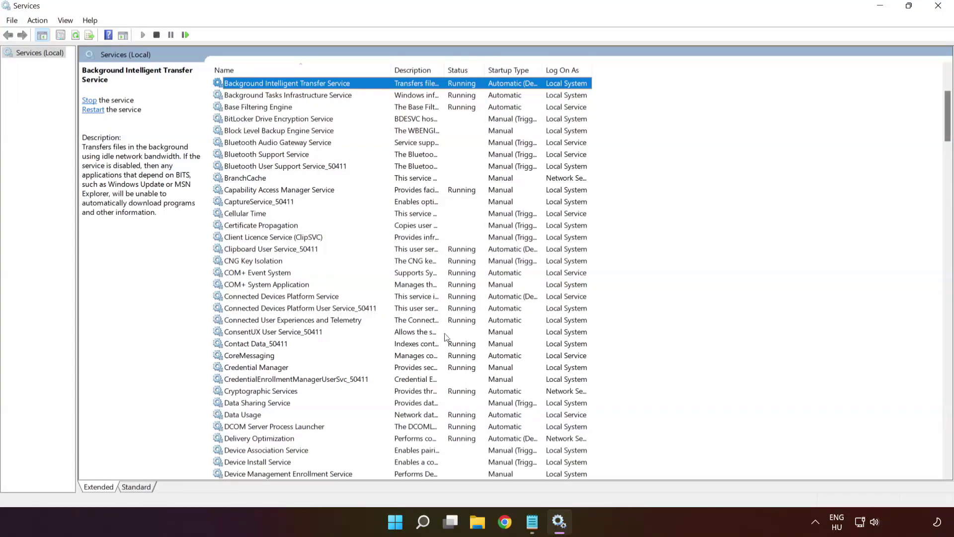
Change Background Intelligent Transfer Service from delayed start to plain Automatic and apply it
scroll(307, 94, "up", 2)
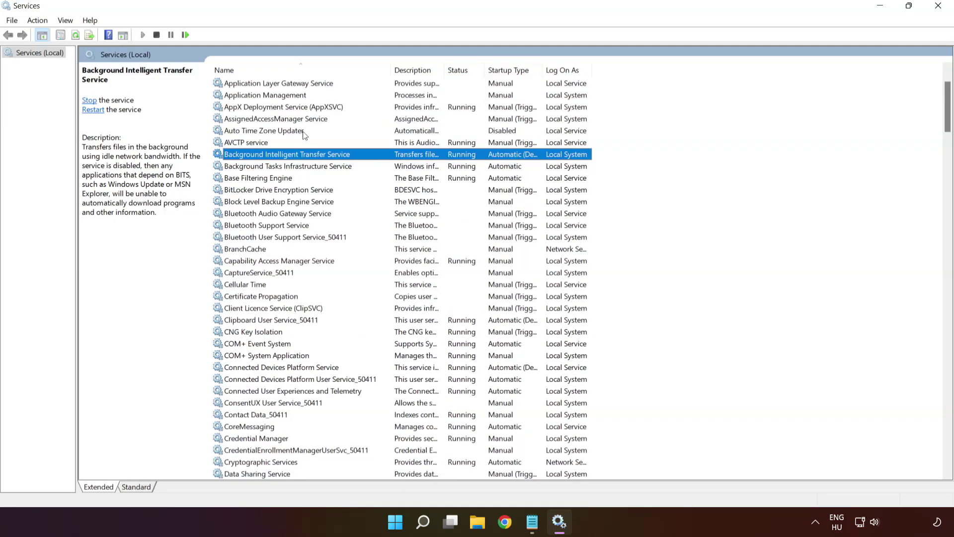
right_click(381, 157)
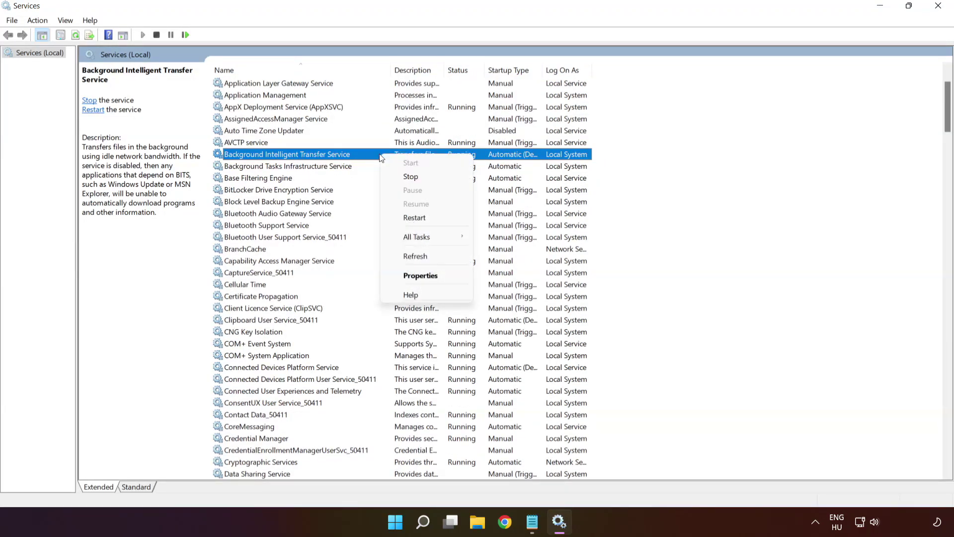
left_click(434, 278)
left_click(447, 248)
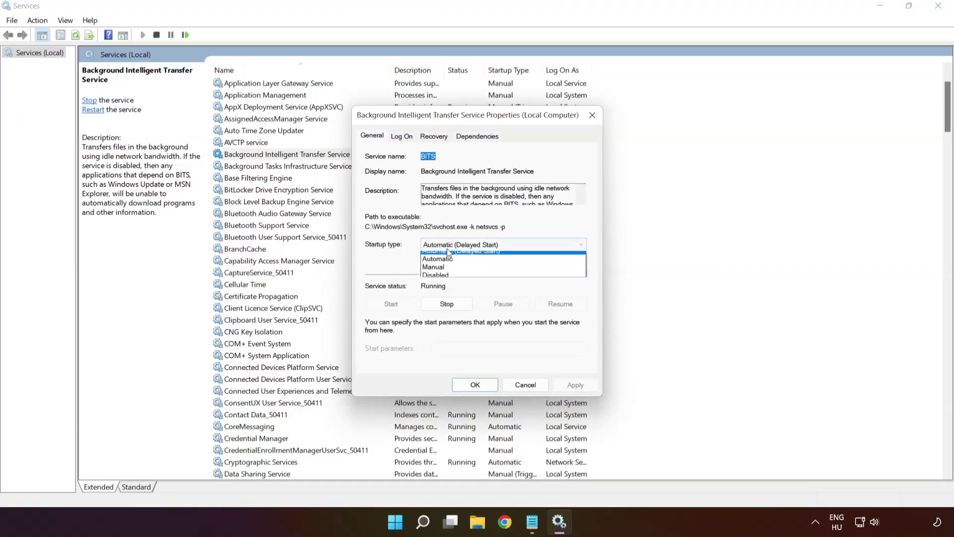
left_click(448, 263)
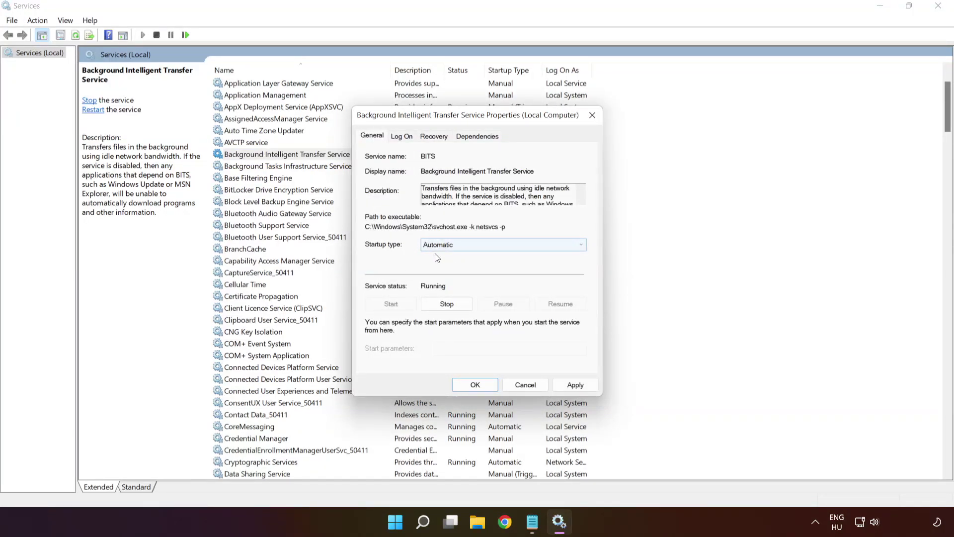
left_click(582, 386)
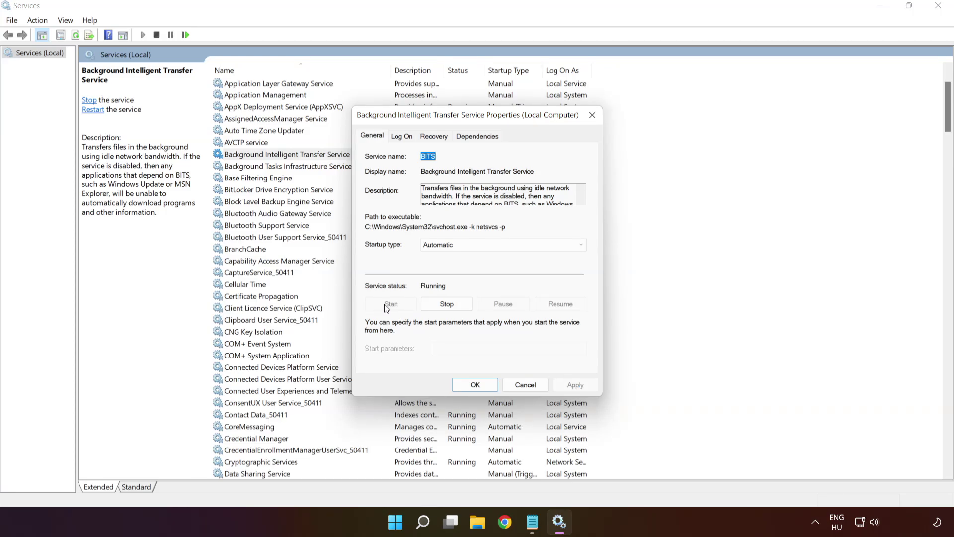
Close the service properties and the Services console, then open the Start menu
left_click(475, 385)
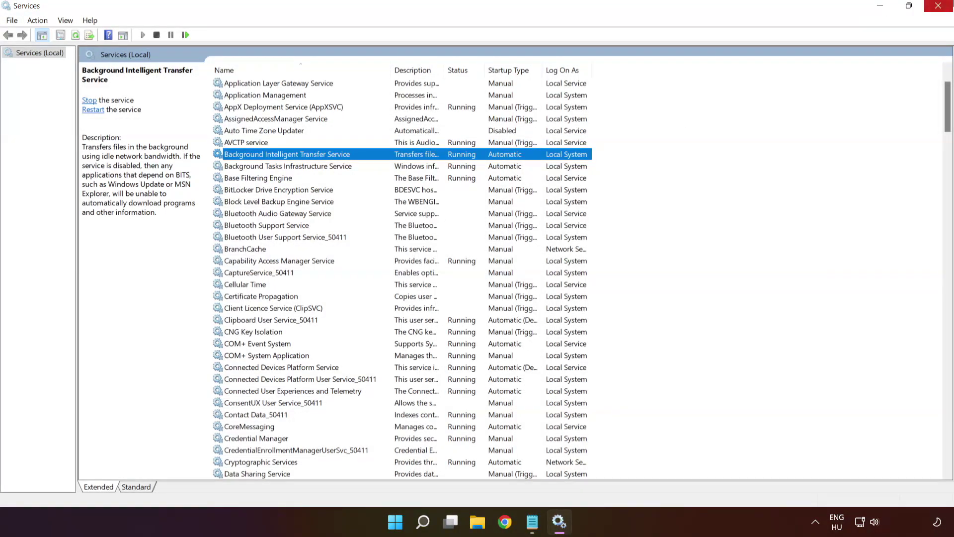
left_click(938, 6)
left_click(408, 526)
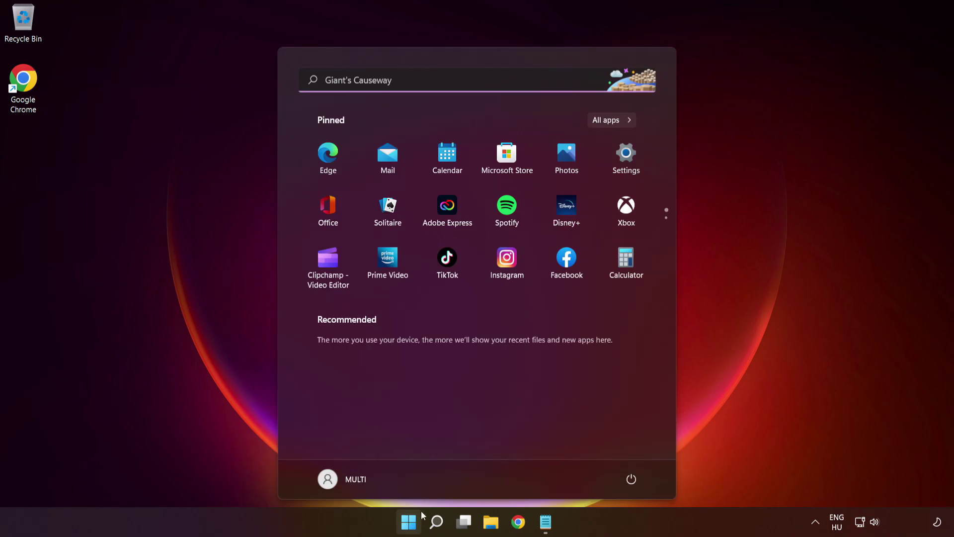
Choose Restart from the Start menu's power options to reboot the PC
left_click(632, 480)
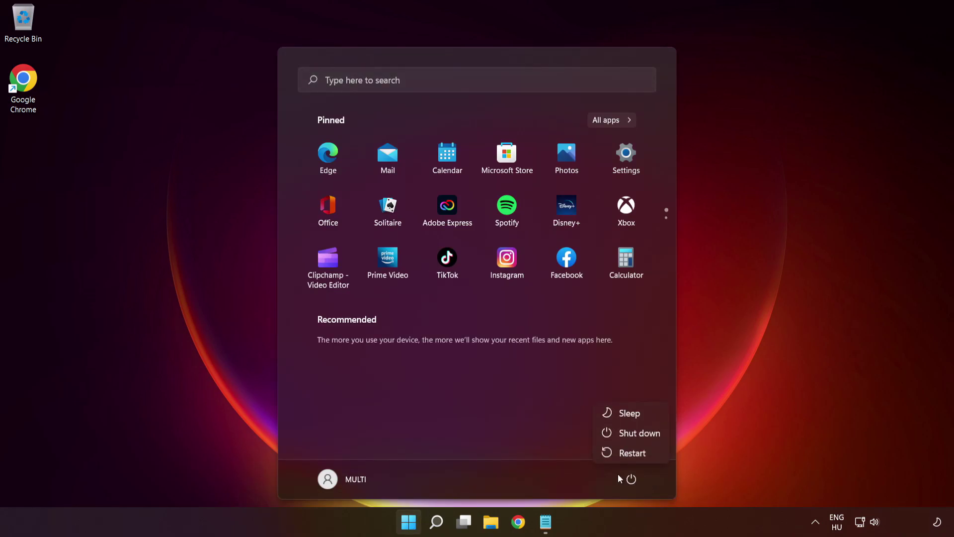
left_click(633, 454)
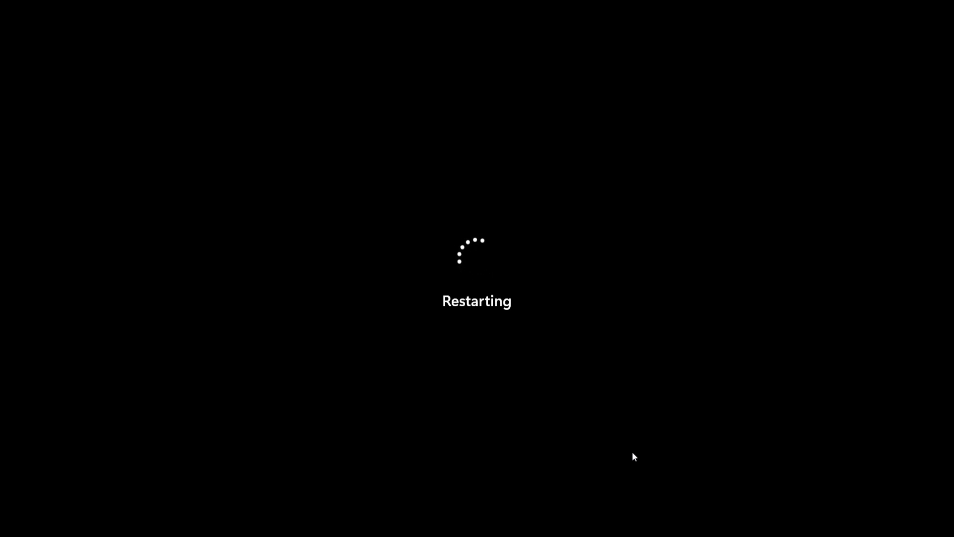